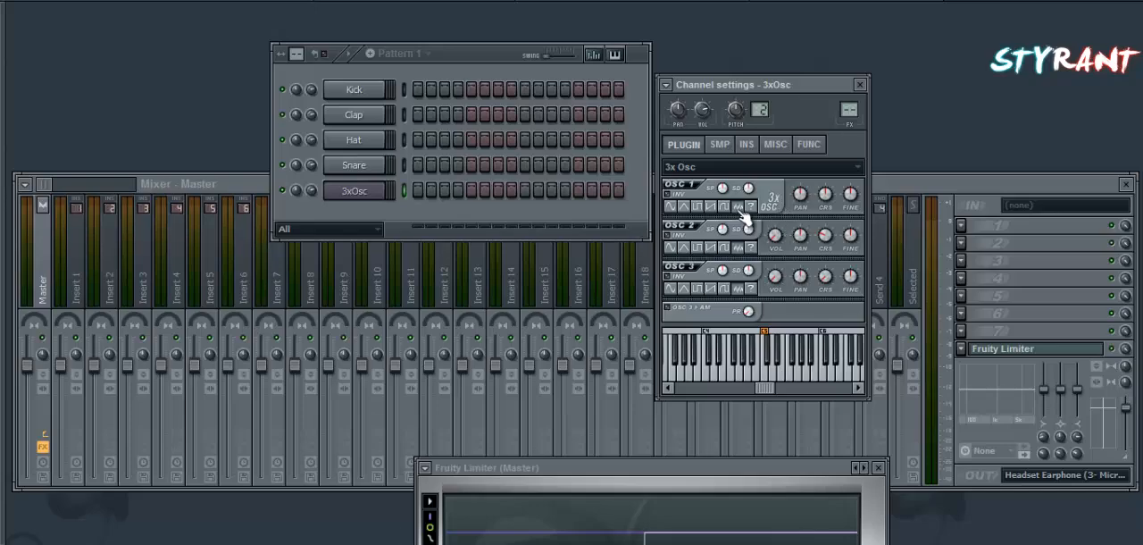
Enter a one-bar C5 note at the start of the 3xOsc piano roll and play it back briefly.
key(F7)
click(538, 540)
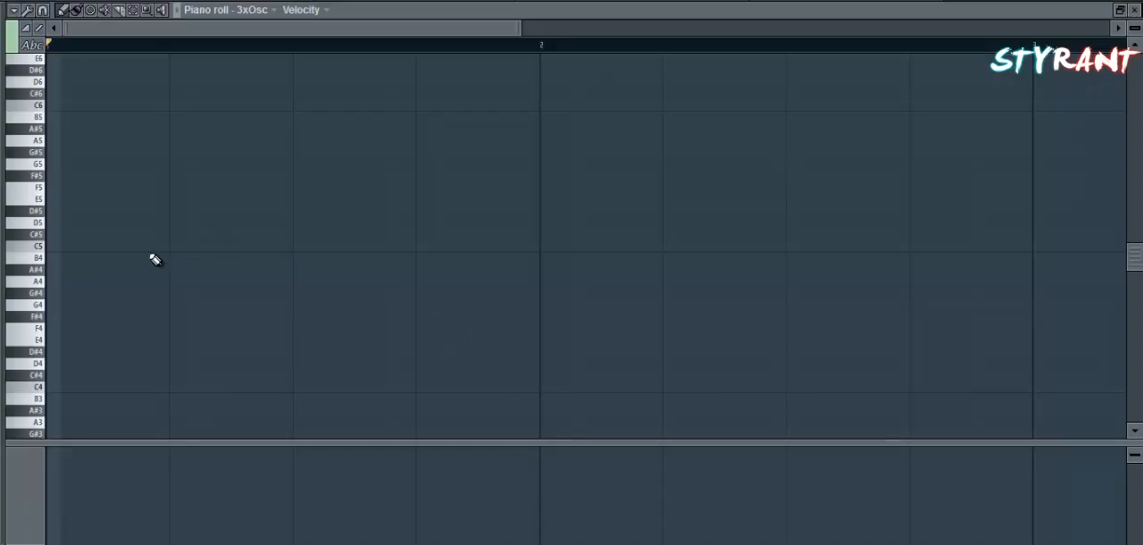
click(71, 246)
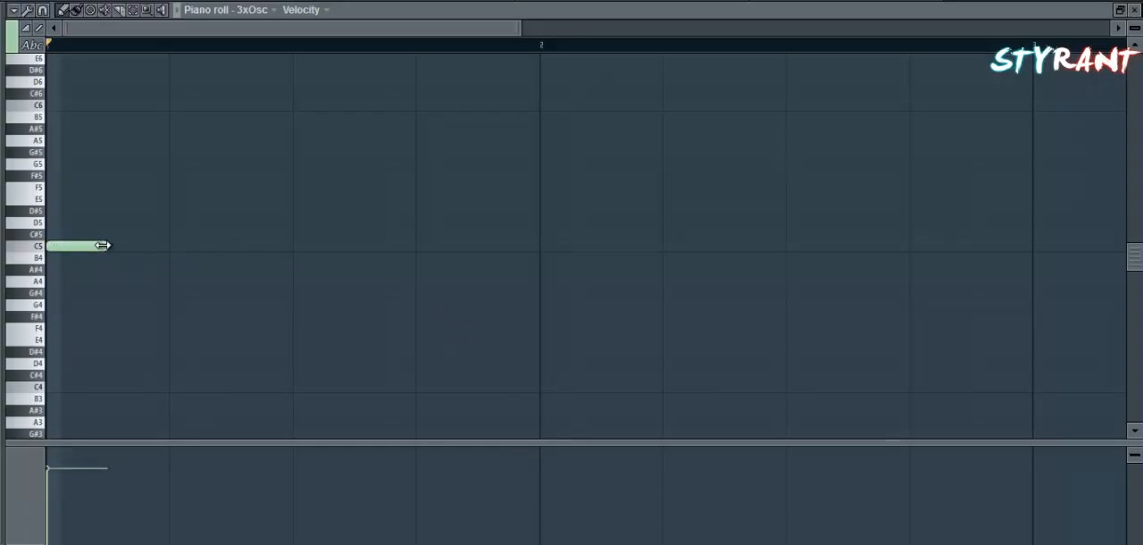
drag(105, 246, 553, 188)
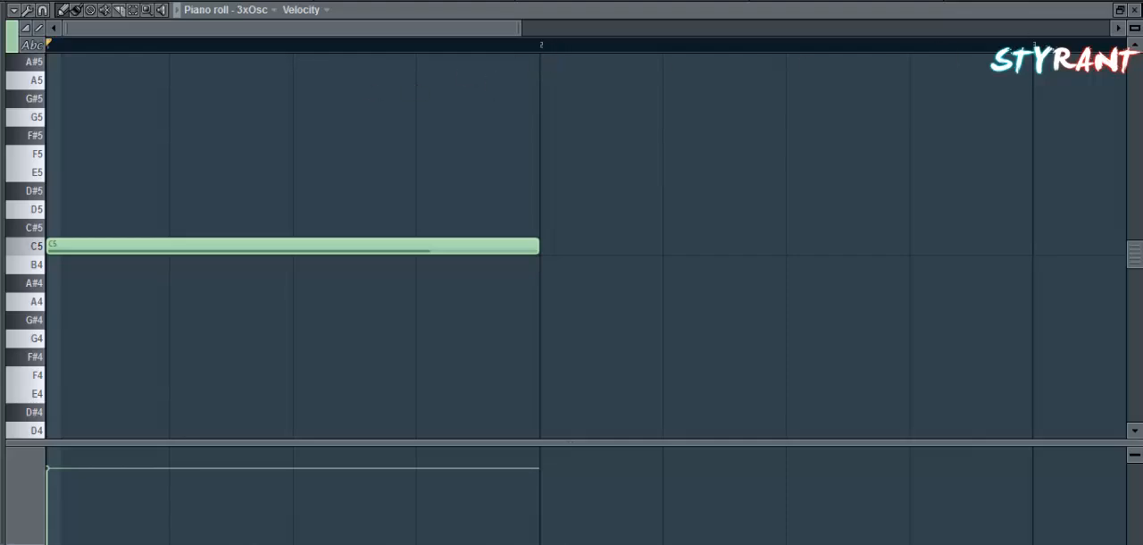
click(1120, 10)
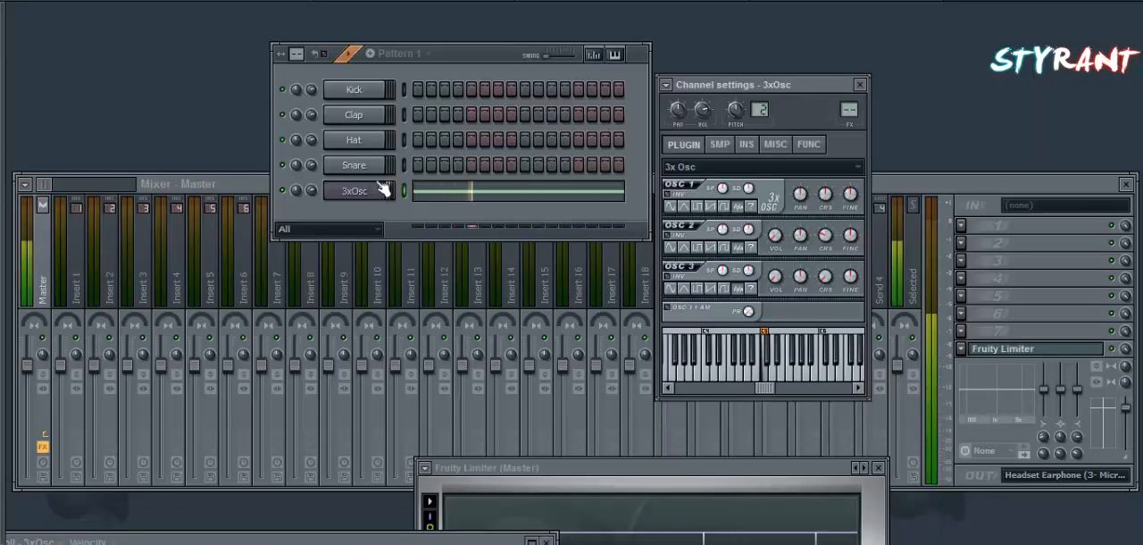
key(space)
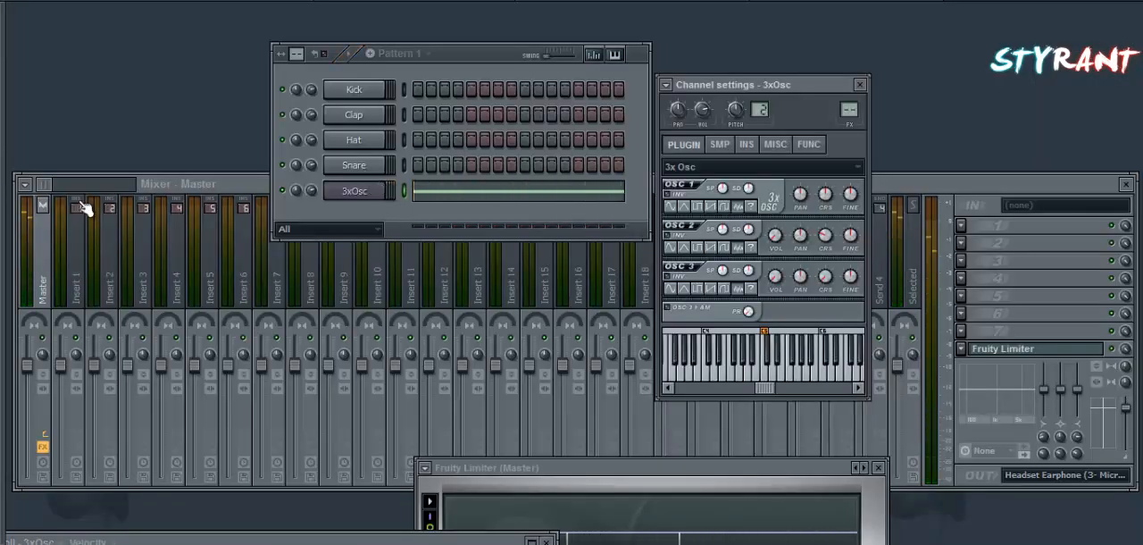
Route the 3xOsc channel to mixer track 5 and load Fruity Free Filter in its first effect slot.
click(666, 85)
click(682, 119)
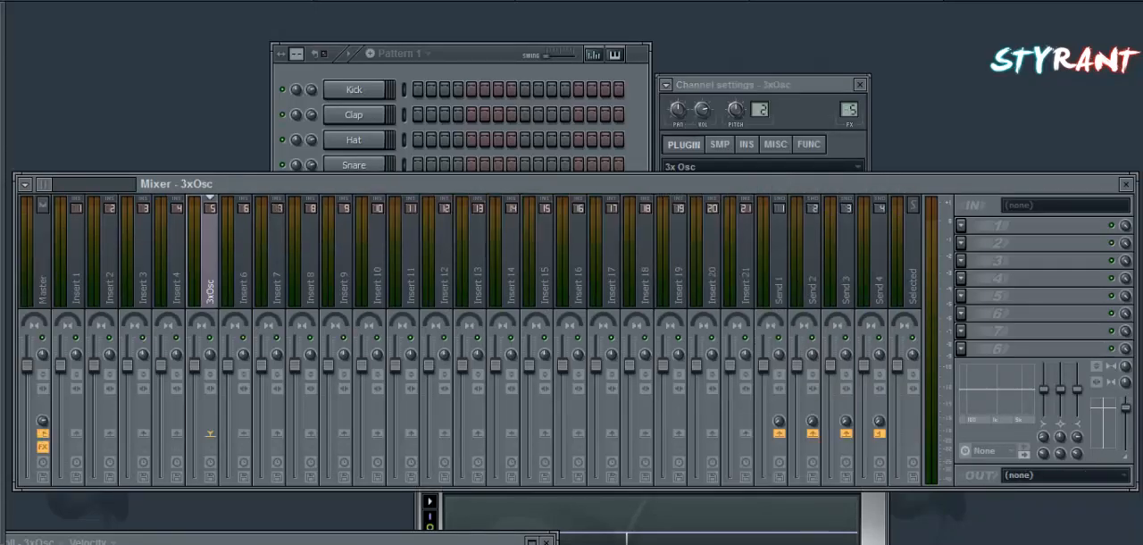
click(971, 240)
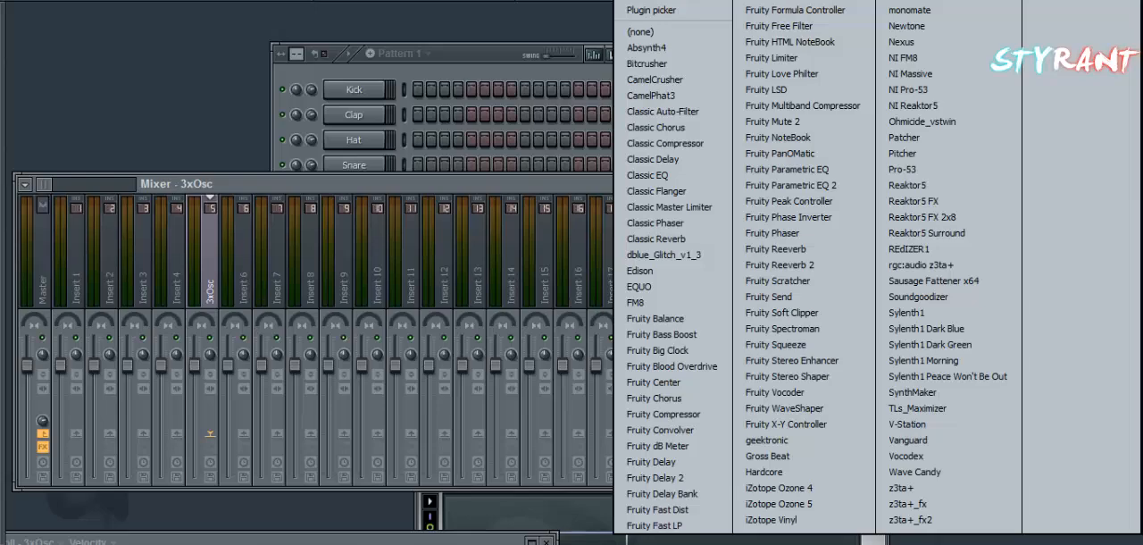
click(812, 26)
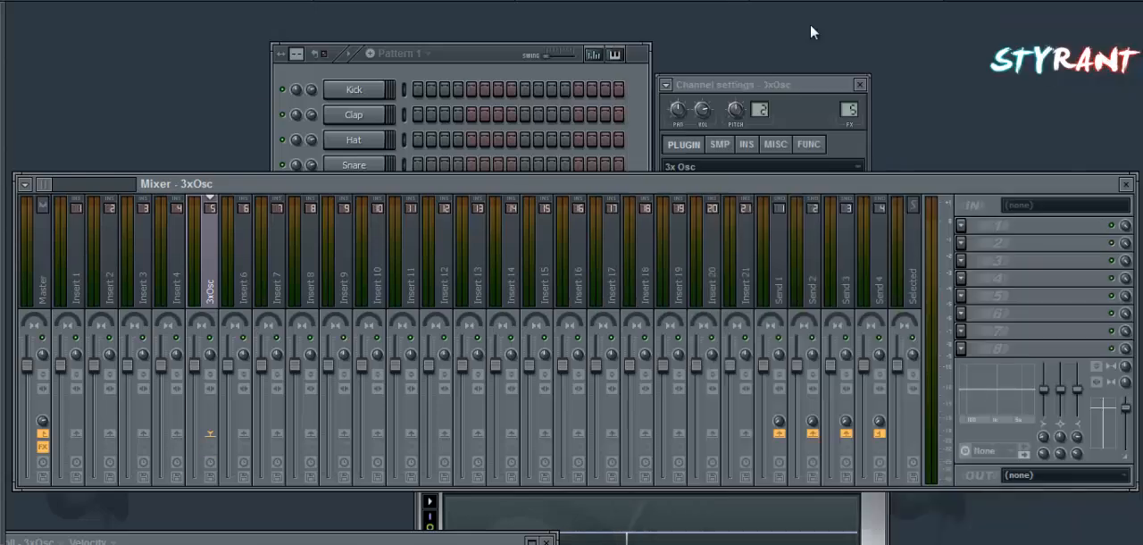
Load Fruity Parametric EQ 2 in the second effect slot and cut the lows below about 100 Hz with band 1.
click(962, 258)
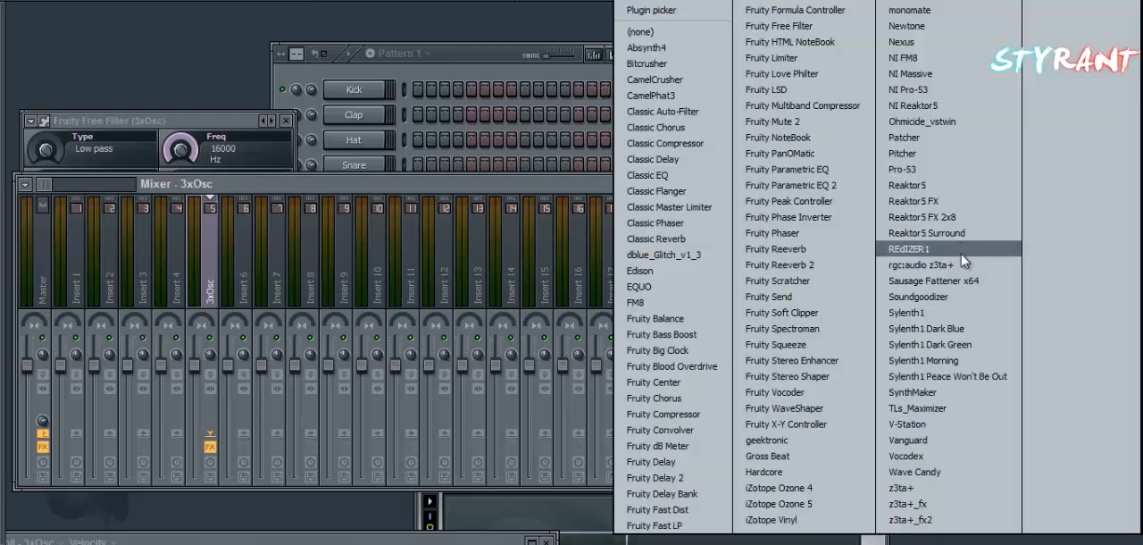
click(843, 186)
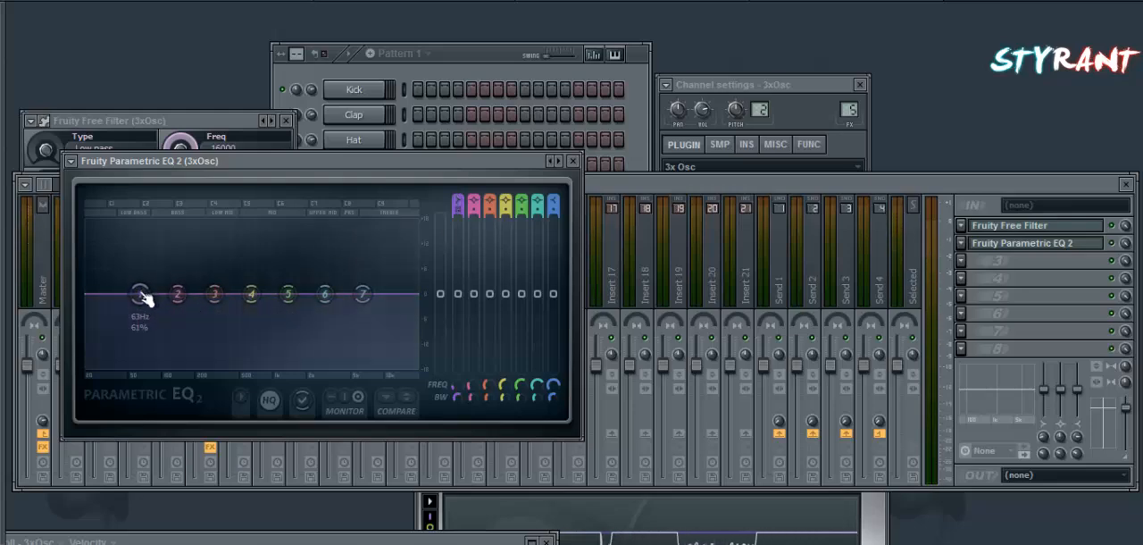
drag(145, 298, 159, 380)
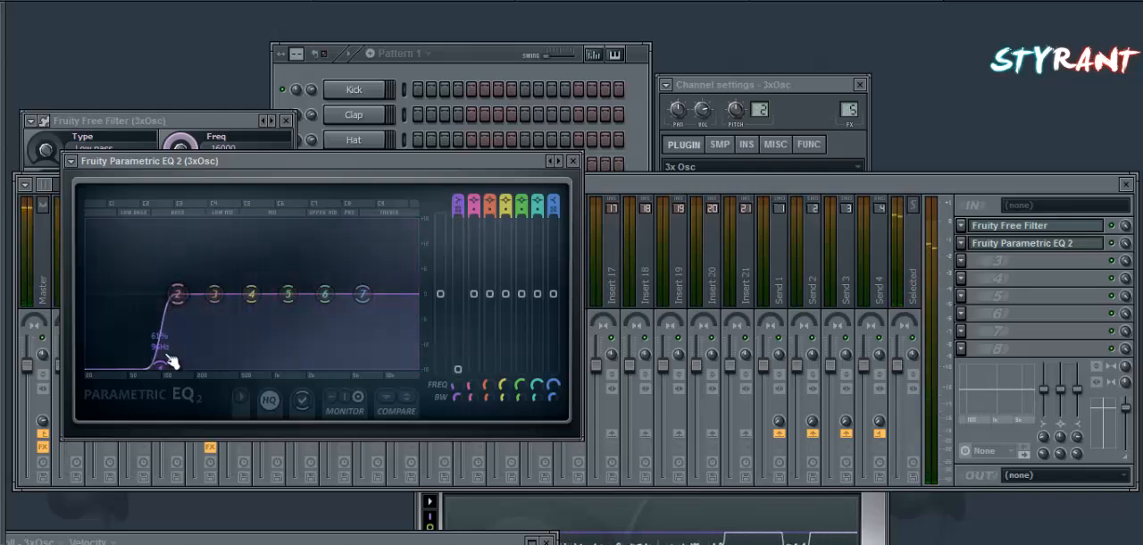
mouse_move(458, 210)
mouse_down()
mouse_move(471, 174)
mouse_move(452, 215)
mouse_up()
right_click(458, 197)
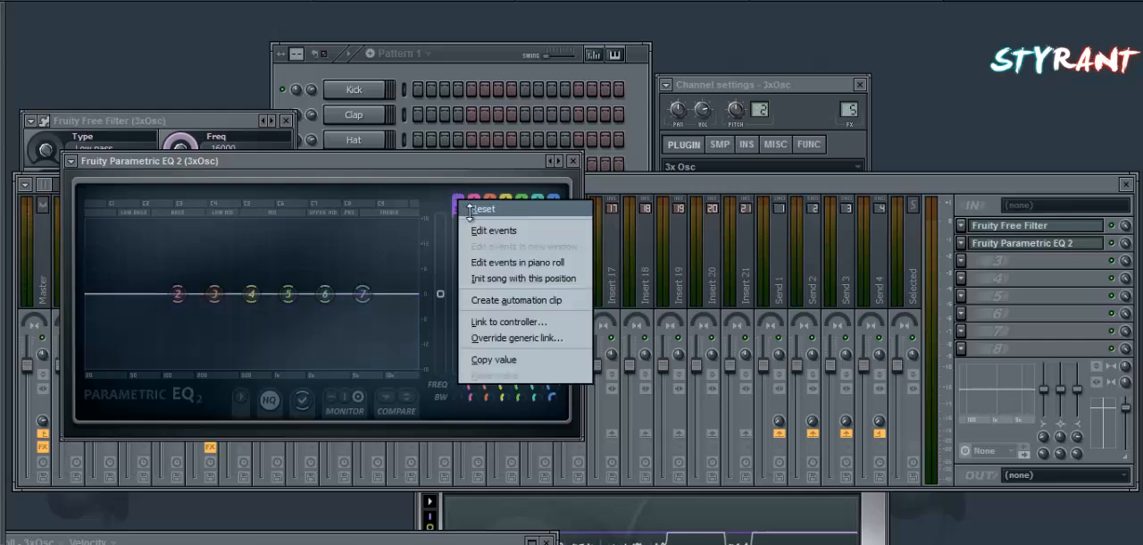
click(470, 209)
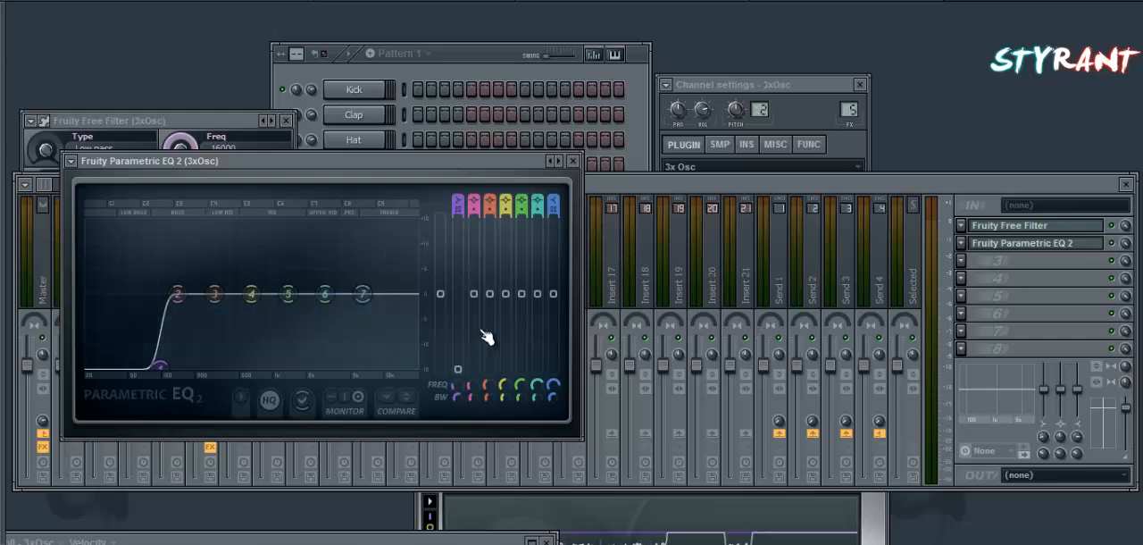
Roll off the highest frequencies with EQ band 7 and lower band 4 slightly.
drag(364, 296, 397, 367)
drag(415, 477, 609, 517)
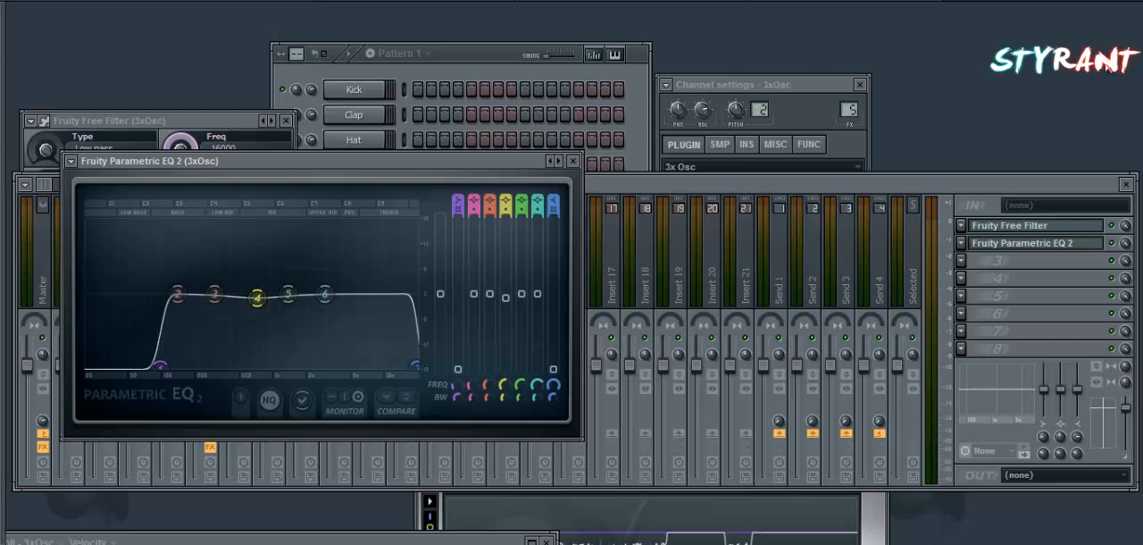
click(1119, 246)
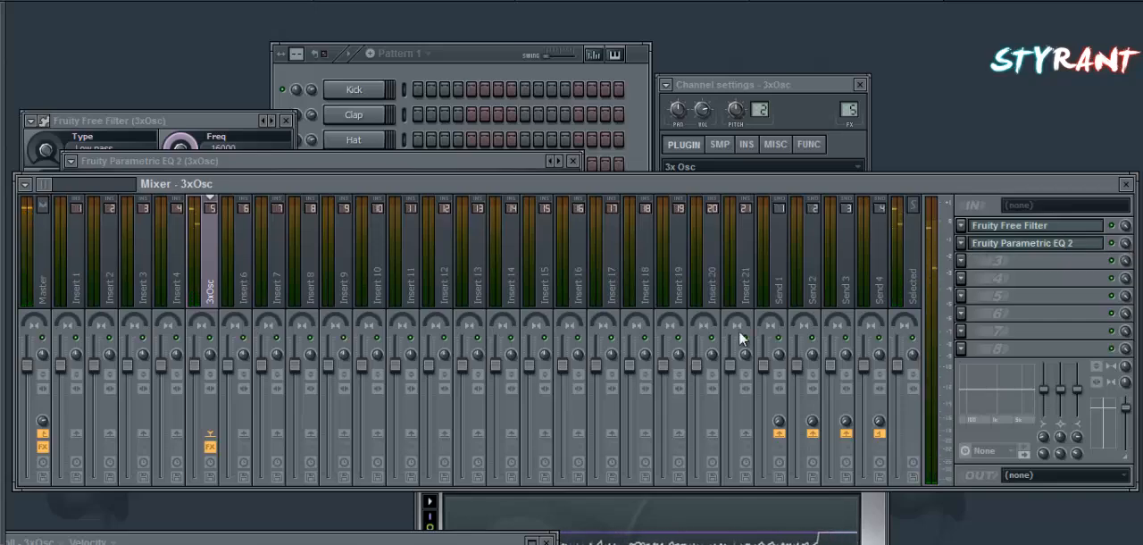
Bring up the 3xOsc track's Fruity Free Filter and the playlist, placing the playlist beside the filter.
click(359, 67)
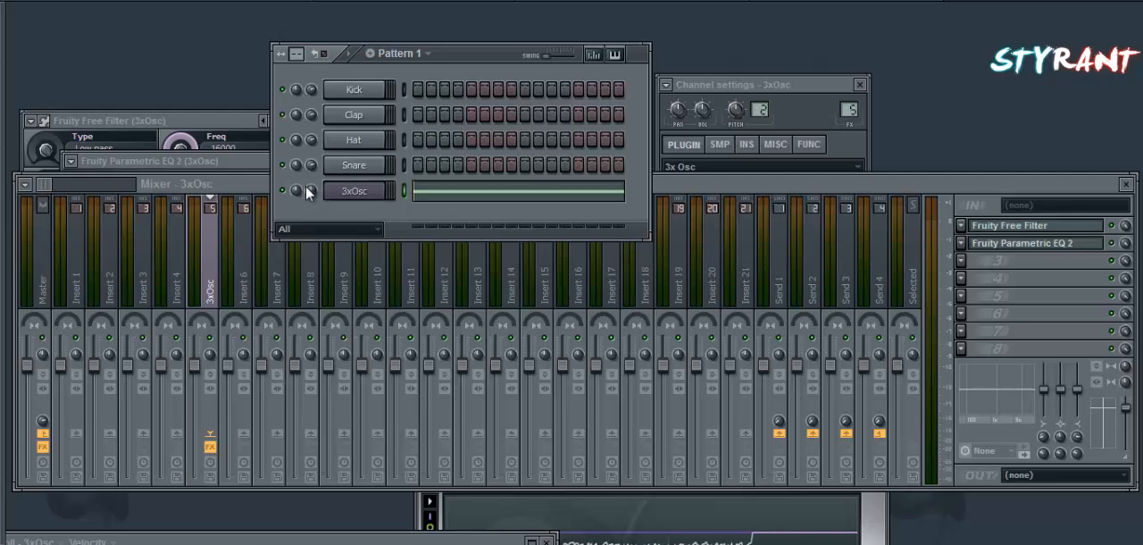
click(339, 191)
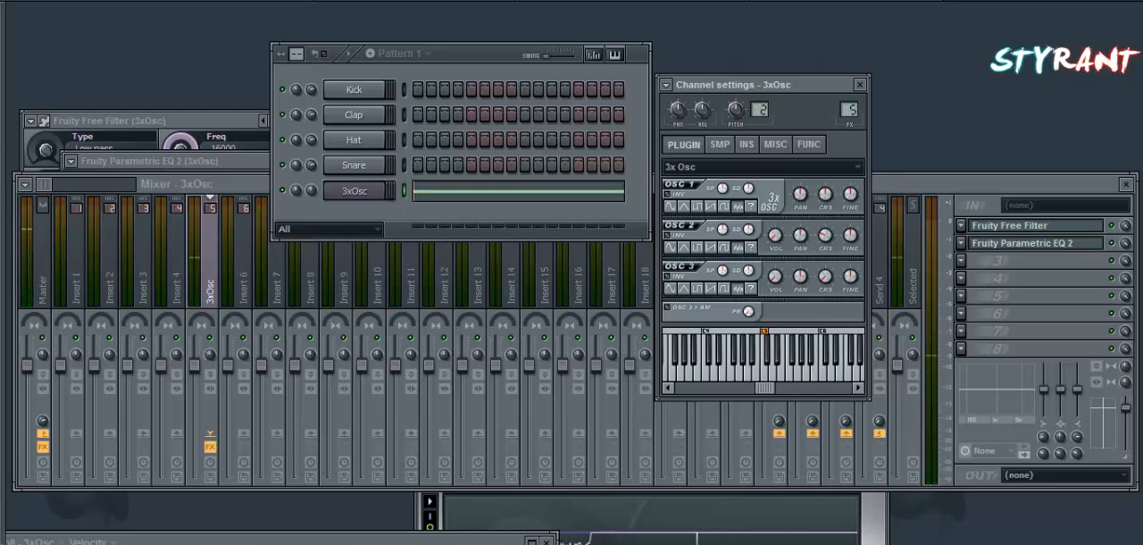
click(1018, 243)
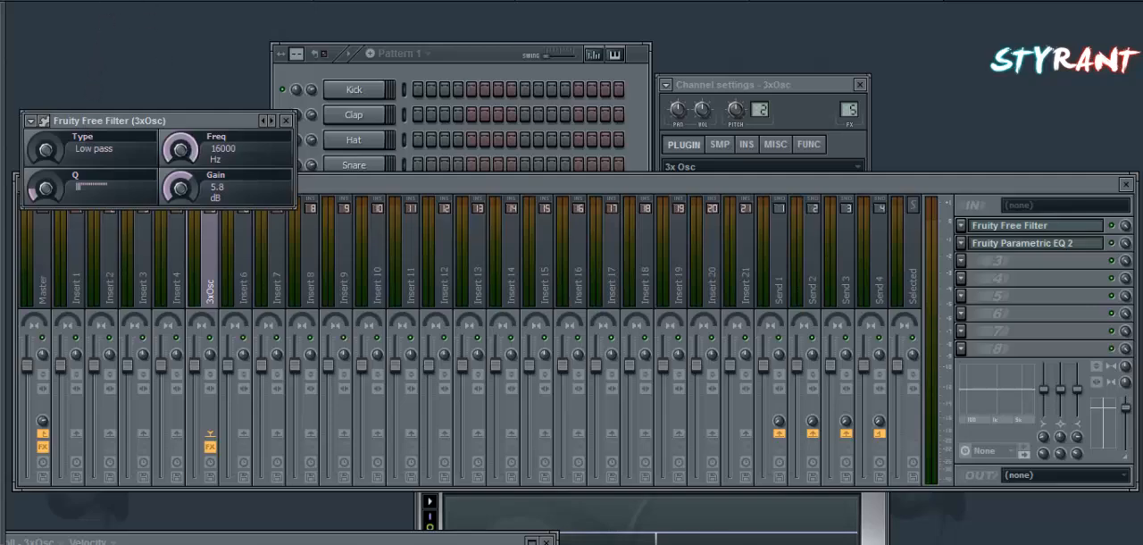
click(125, 0)
click(134, 1)
drag(1016, 121, 1062, 96)
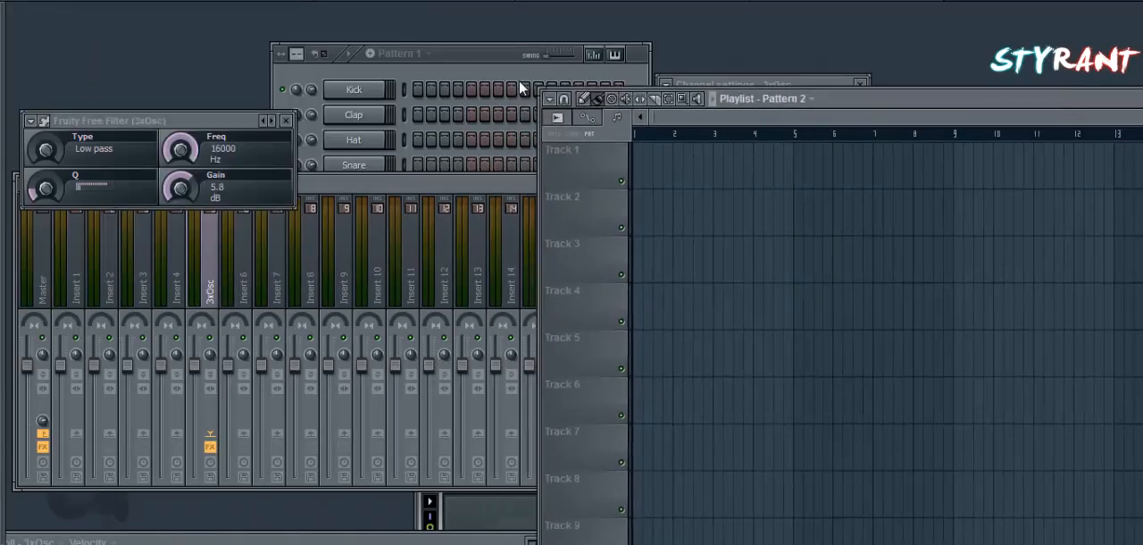
click(482, 52)
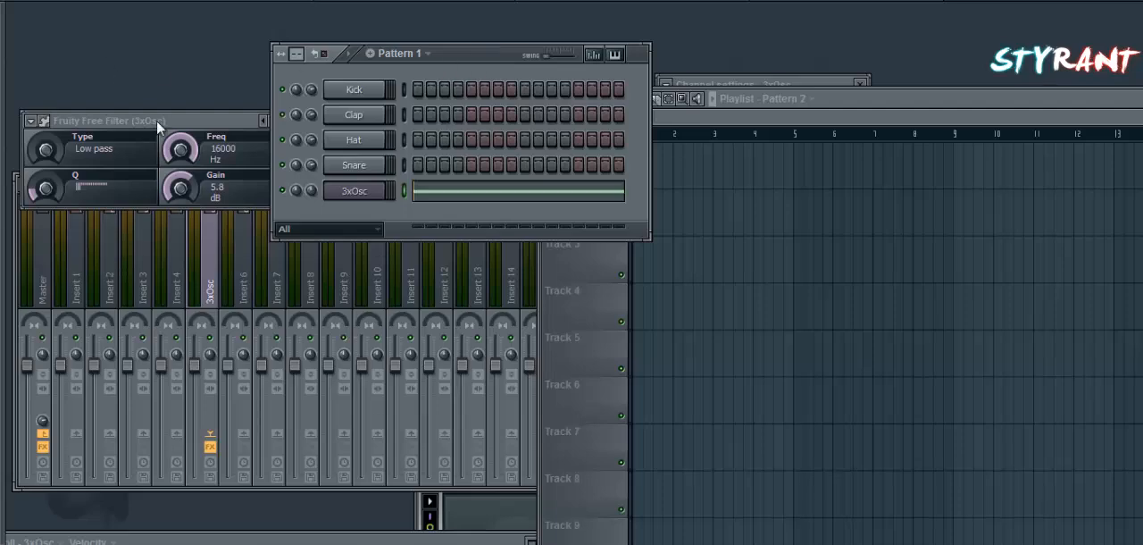
Lower the Fruity Free Filter frequency to 10 Hz and create an automation clip for it.
drag(157, 120, 240, 153)
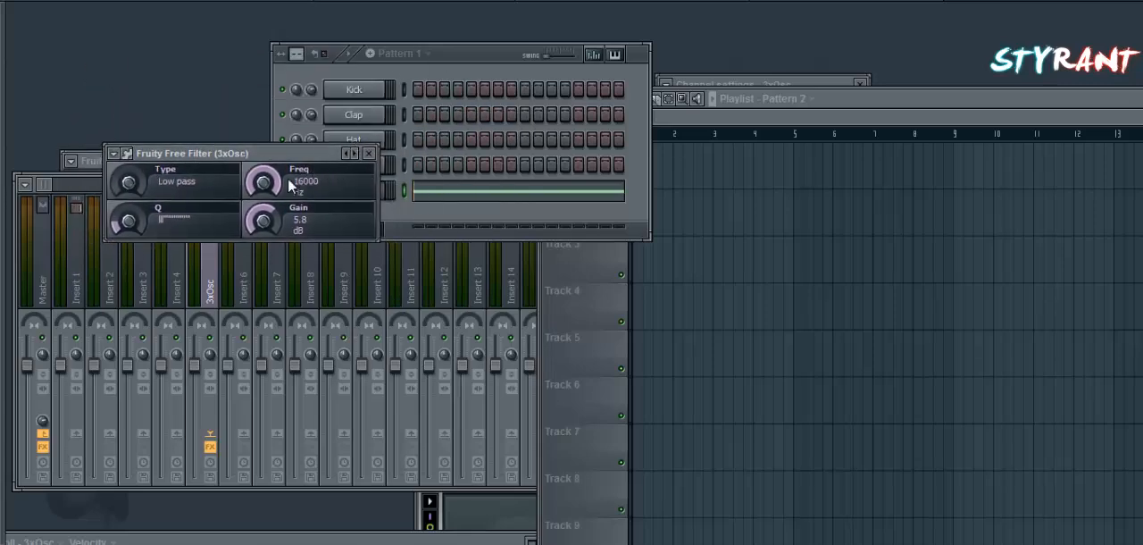
drag(287, 177, 281, 469)
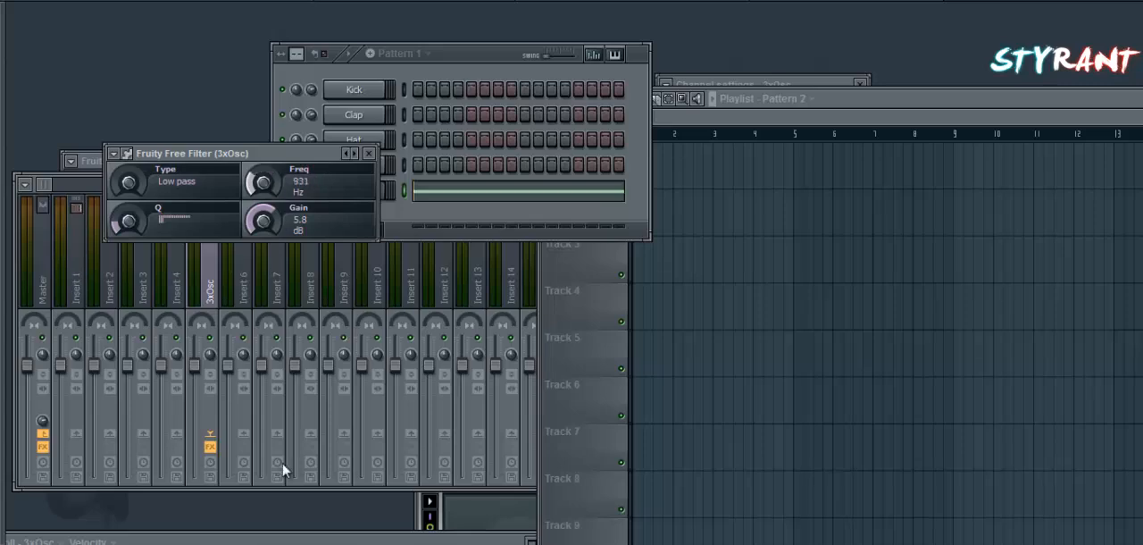
right_click(273, 177)
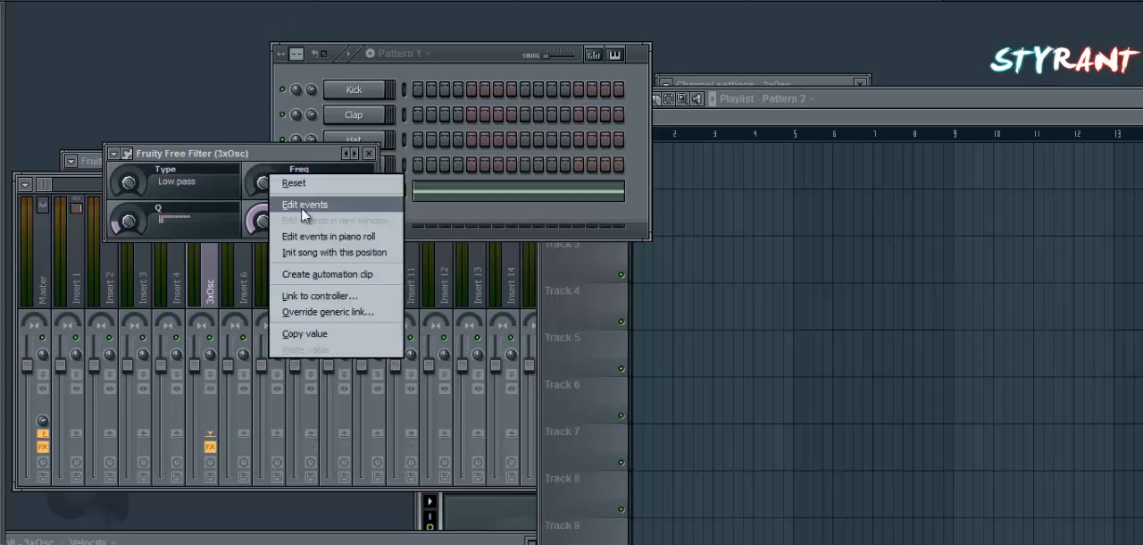
click(290, 274)
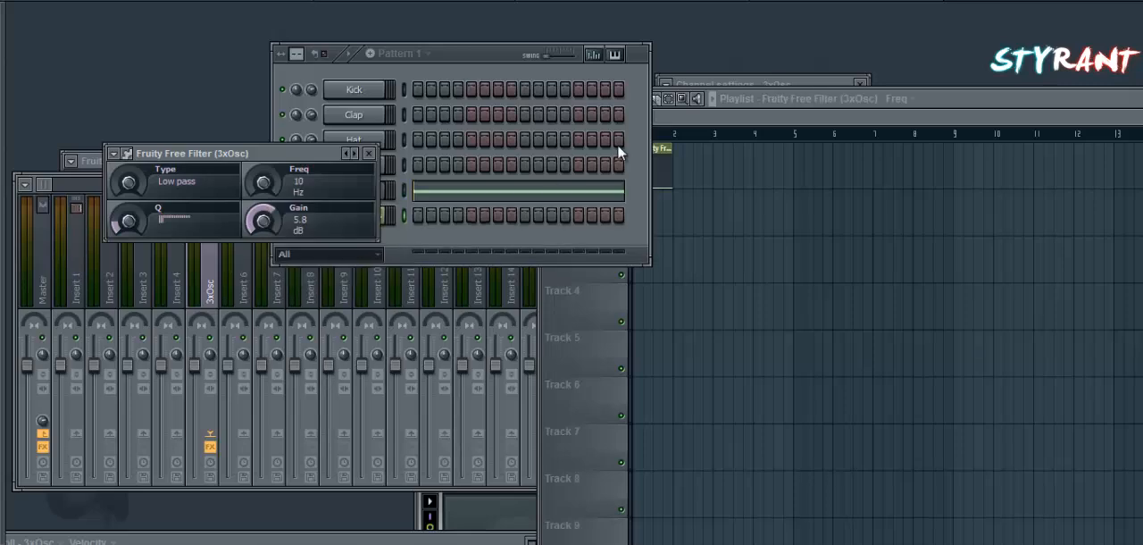
Extend the filter frequency automation clip to eight bars and shape it to rise to bar 5 and fall to bar 9.
drag(956, 95, 547, 69)
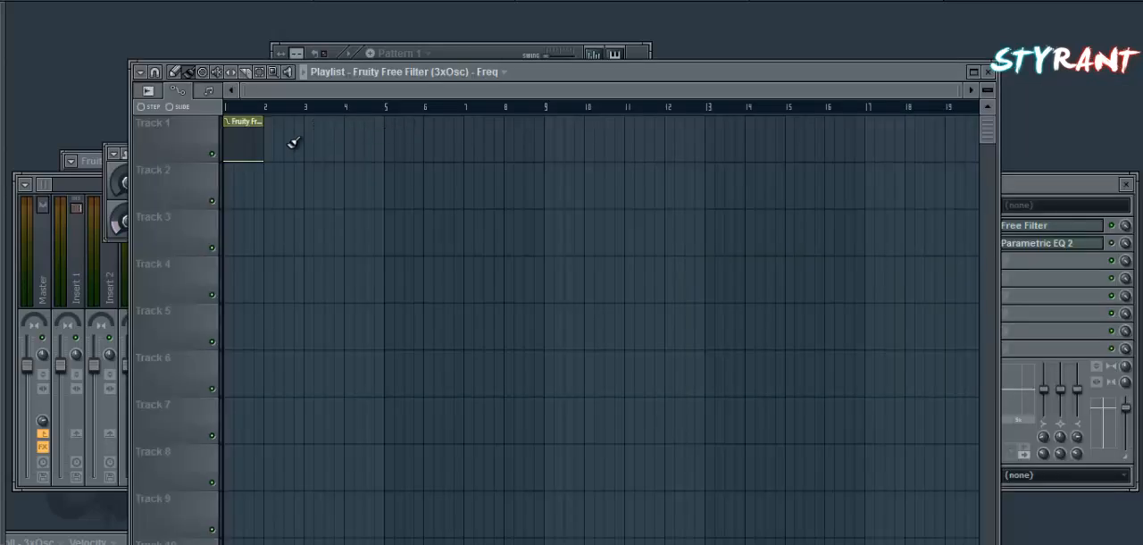
drag(279, 122, 505, 101)
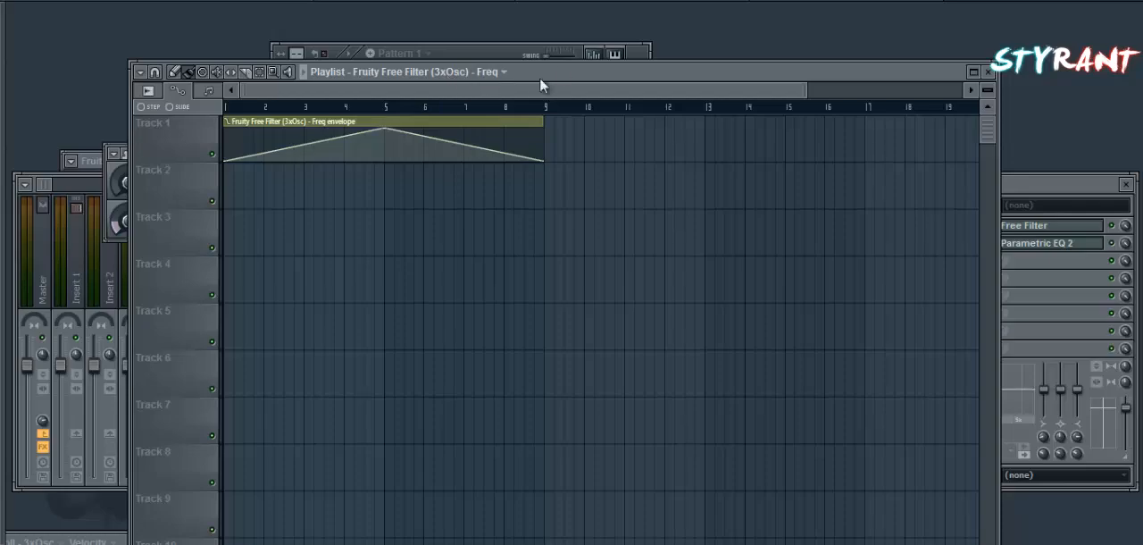
drag(563, 72, 718, 35)
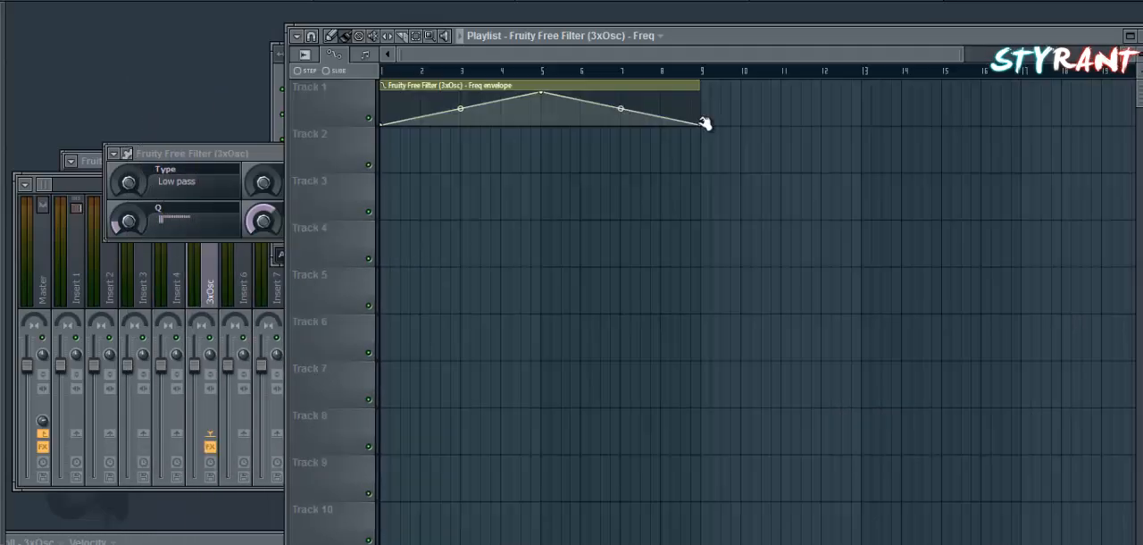
drag(653, 160, 676, 159)
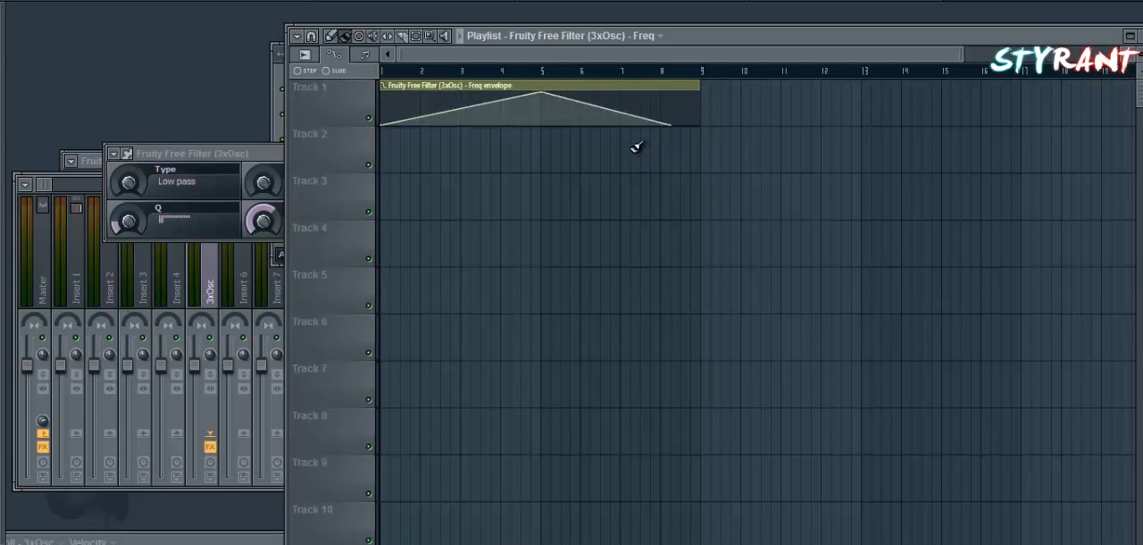
mouse_move(605, 109)
mouse_down()
mouse_move(607, 175)
mouse_move(613, 110)
mouse_up()
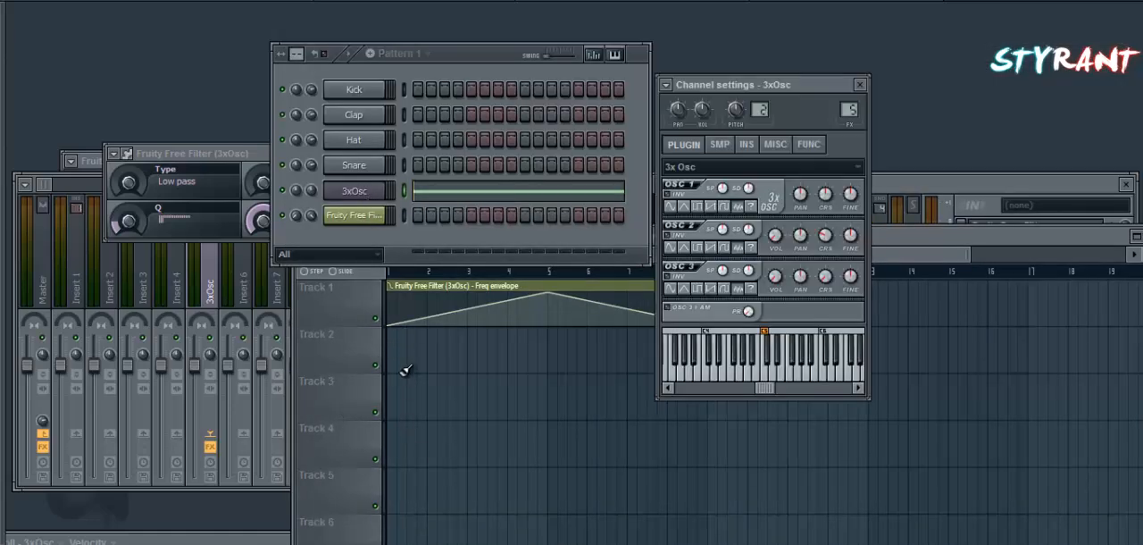
Fill Track 2 with Pattern 1 clips across bars 1 to 8 and switch playback to song mode.
click(399, 351)
right_click(418, 339)
drag(404, 349, 705, 378)
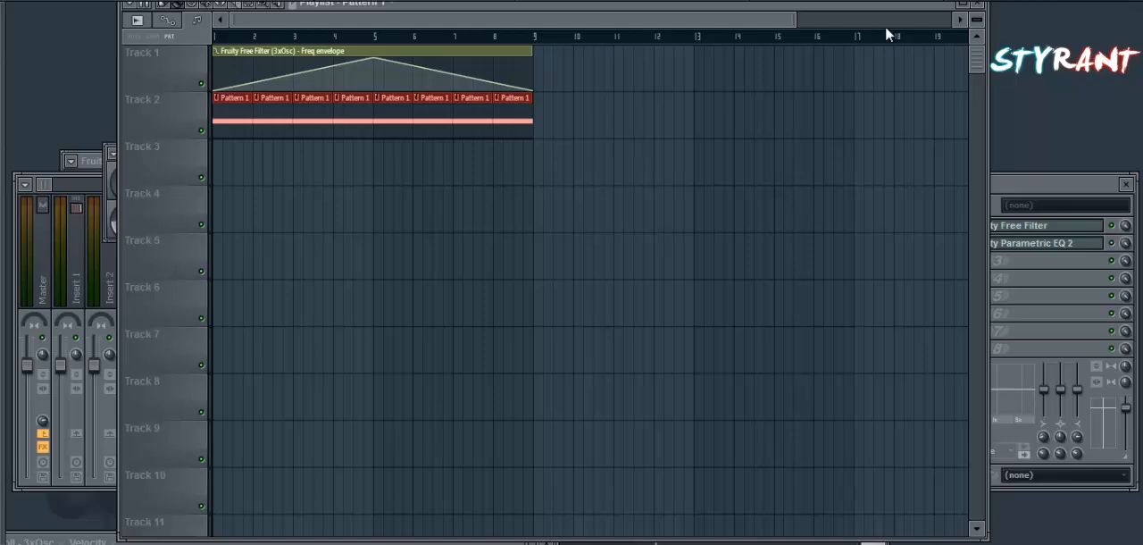
key(l)
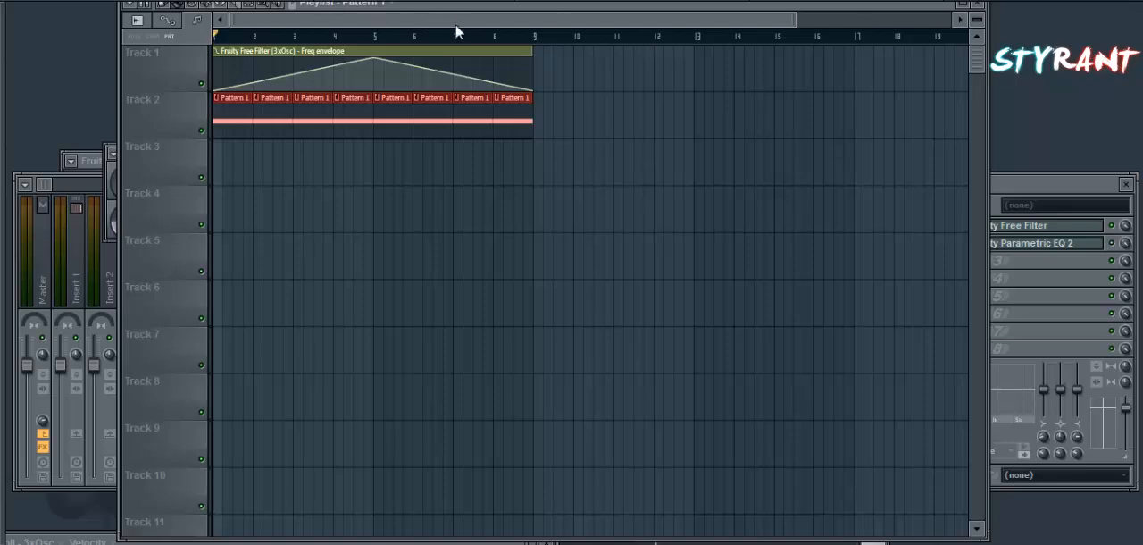
Play the arrangement to hear the automated filter sweep.
mouse_move(485, 56)
key(space)
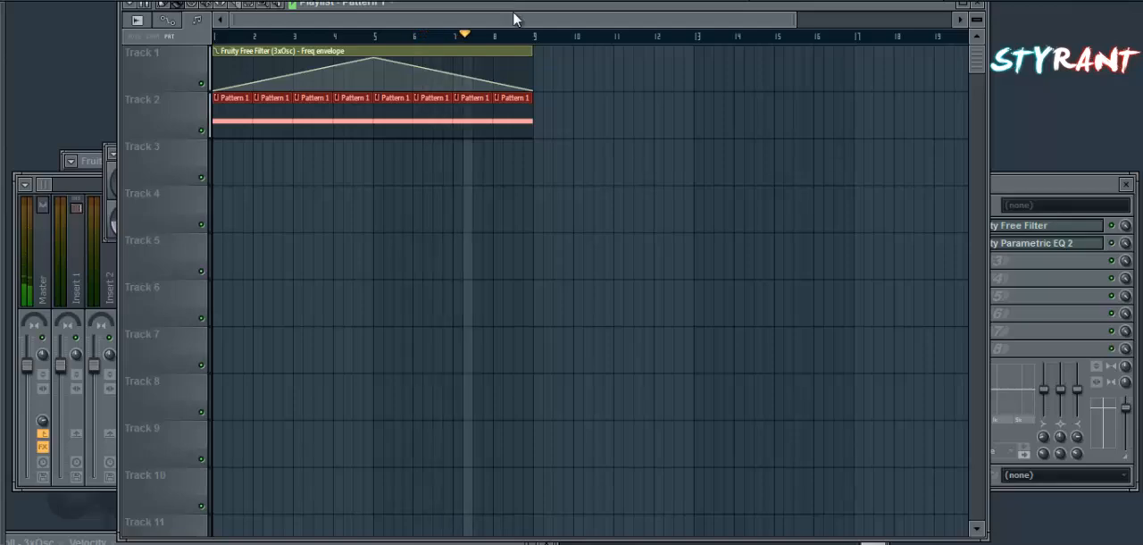
key(space)
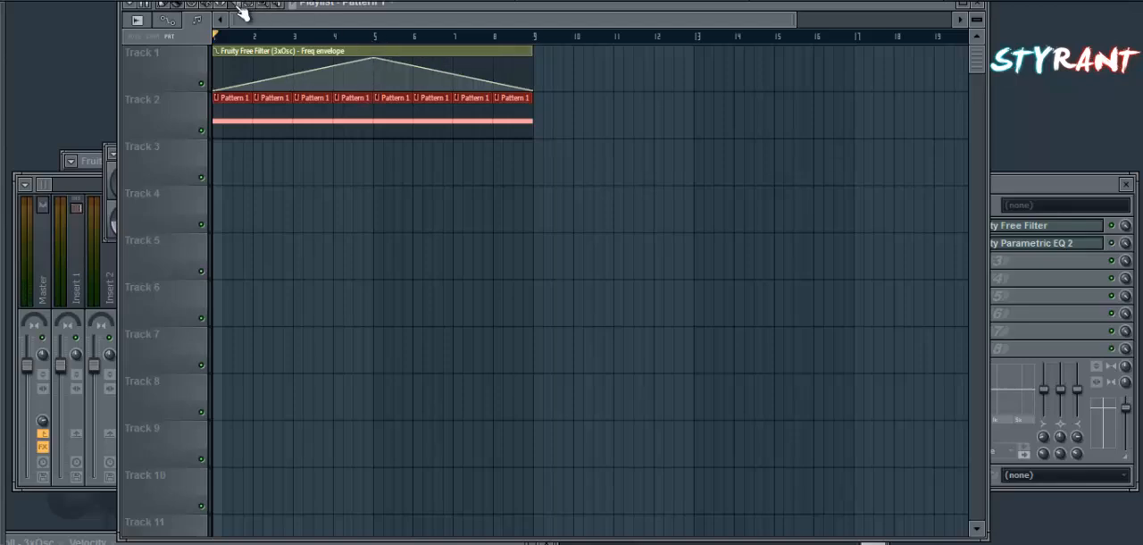
Split the filter frequency automation clip on Track 1 at bar 5.
click(376, 39)
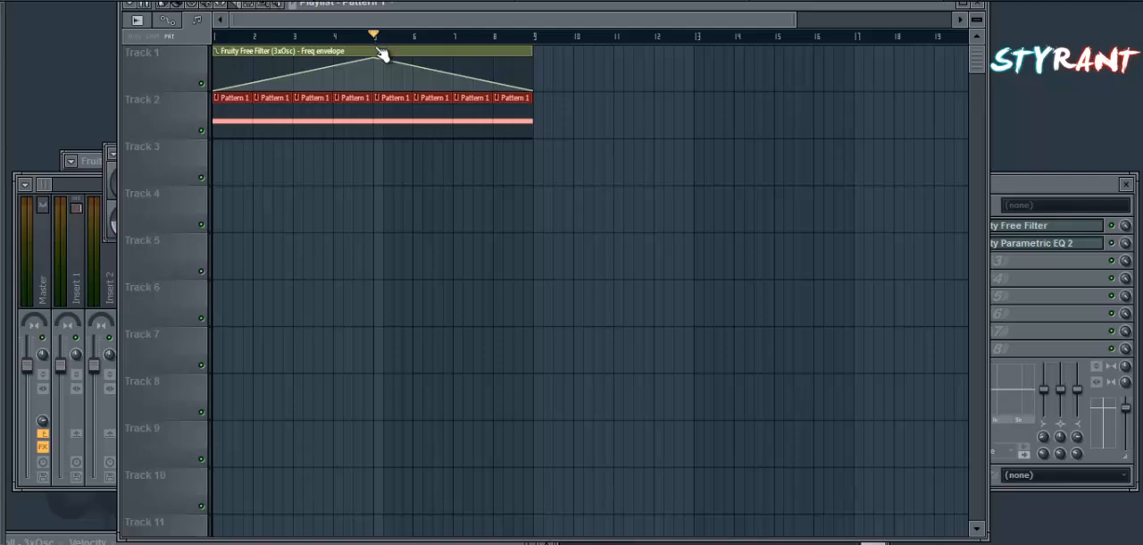
drag(376, 45, 369, 94)
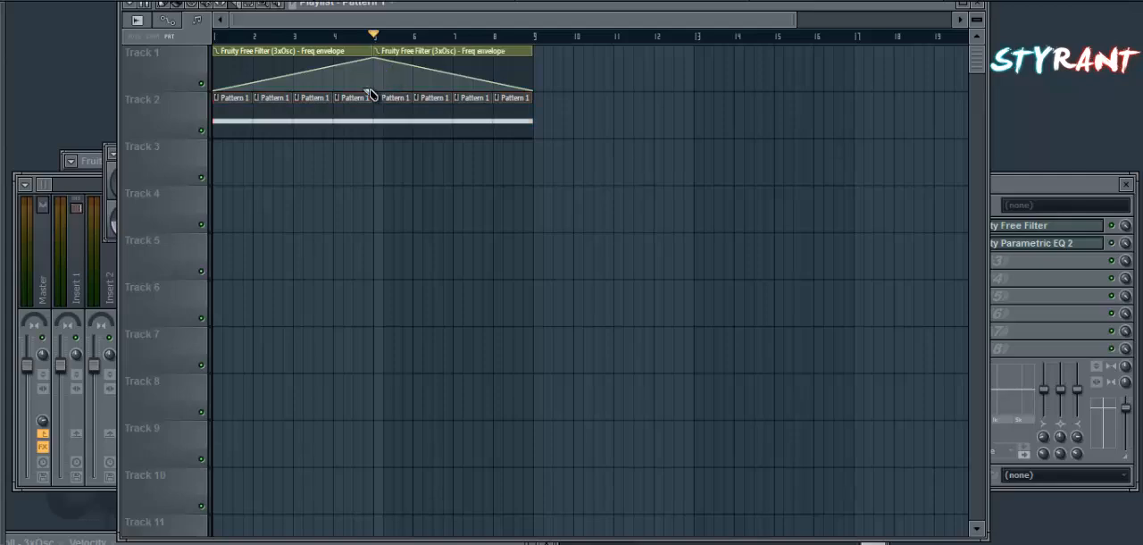
click(419, 56)
drag(419, 57, 579, 55)
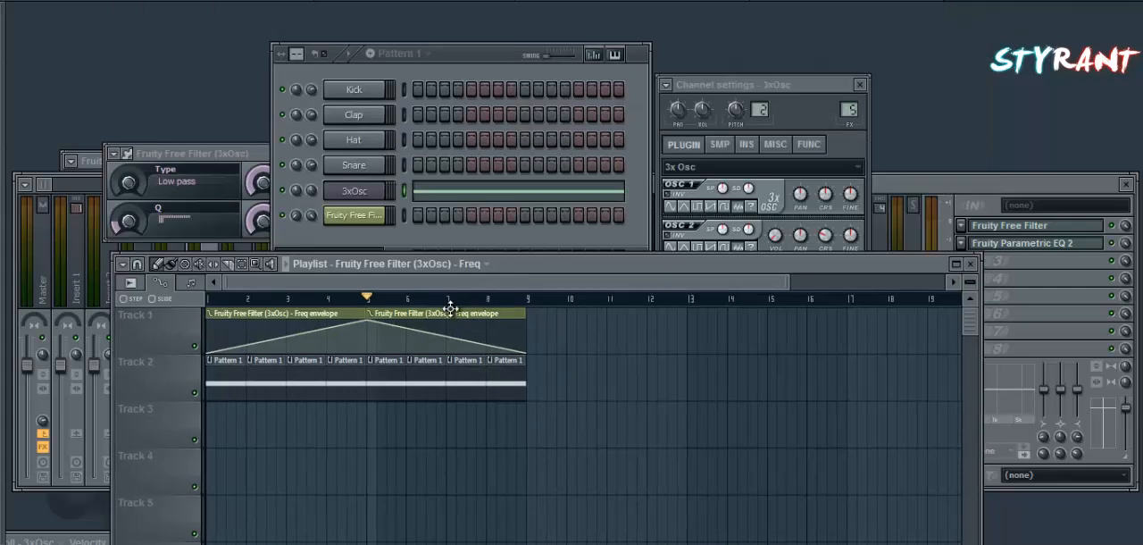
Move the falling filter automation clip on Track 1 to bar 9 and the last four Pattern 1 clips on Track 2 to bars 9 to 12.
drag(452, 313, 615, 308)
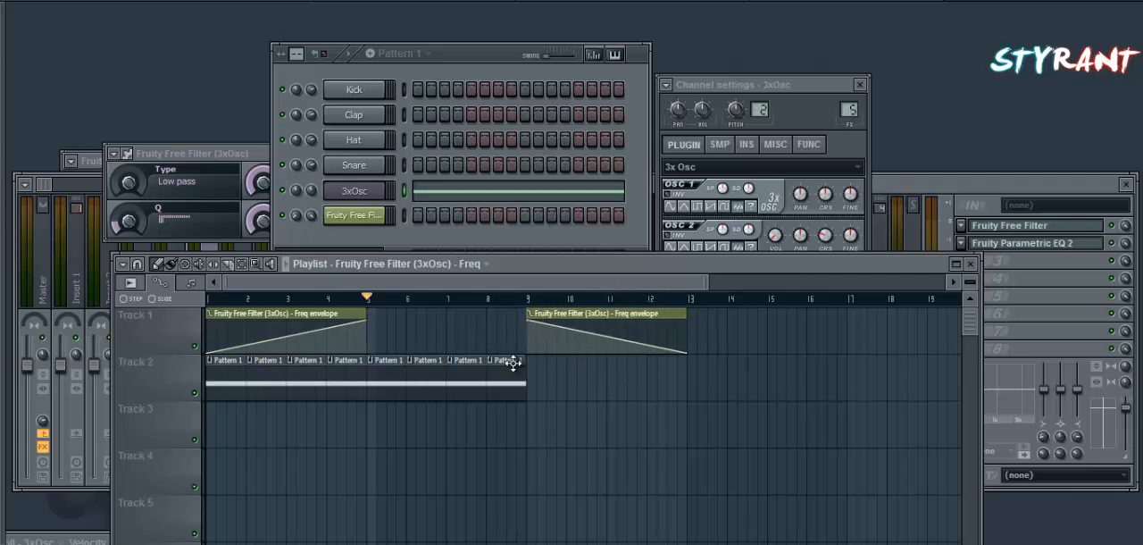
drag(512, 359, 617, 375)
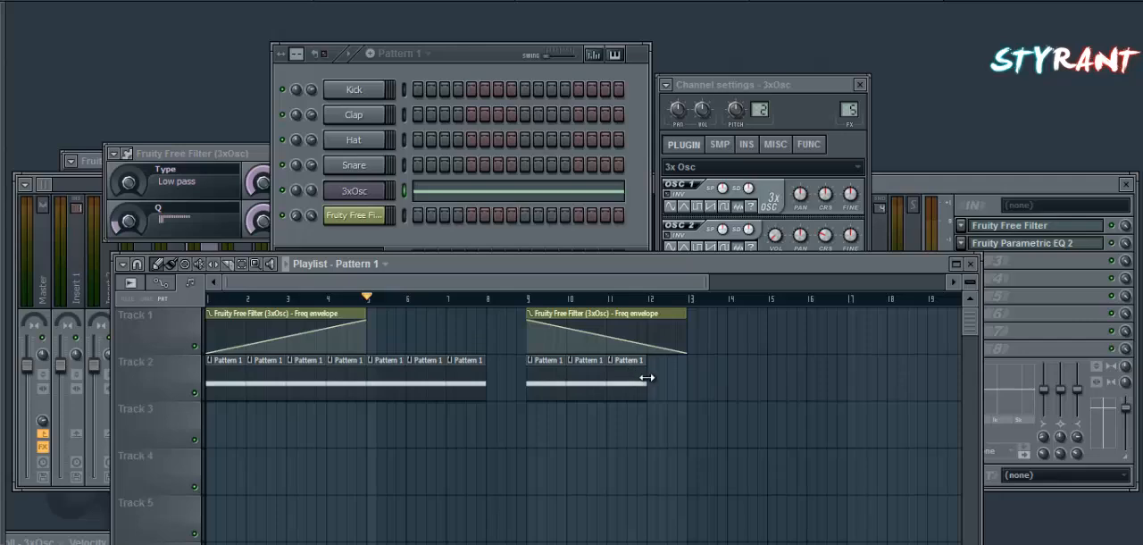
click(658, 381)
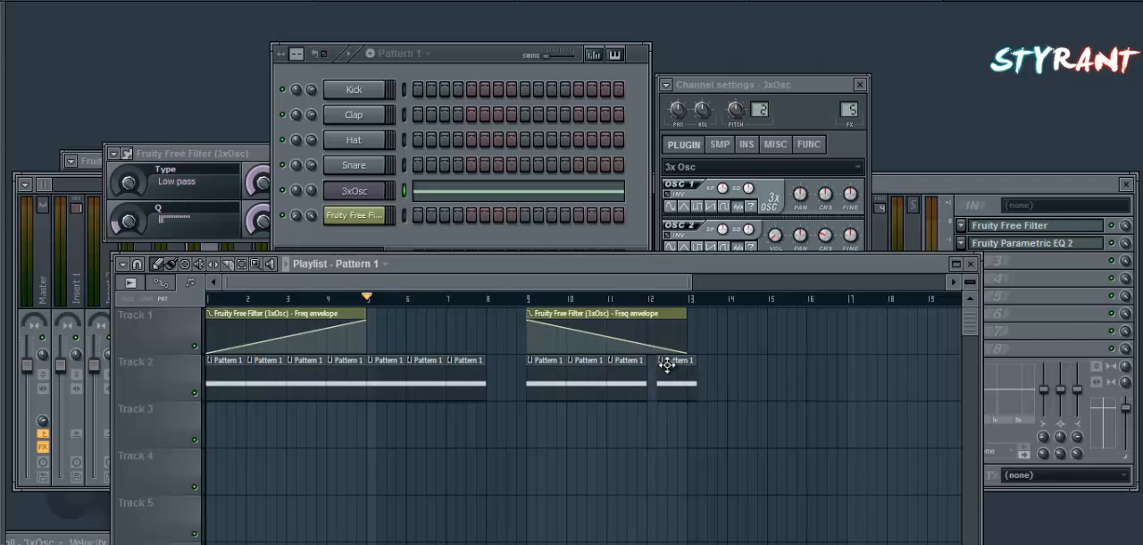
drag(668, 364, 657, 365)
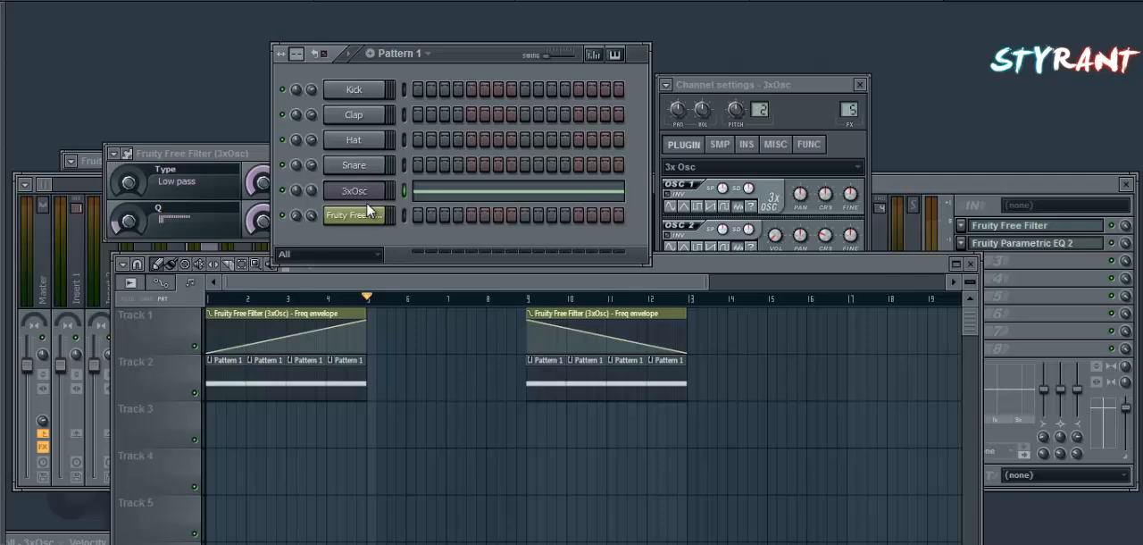
Add Gross Beat to the third effect slot of the 3xOsc mixer track and select its Sidechain volume preset.
click(948, 186)
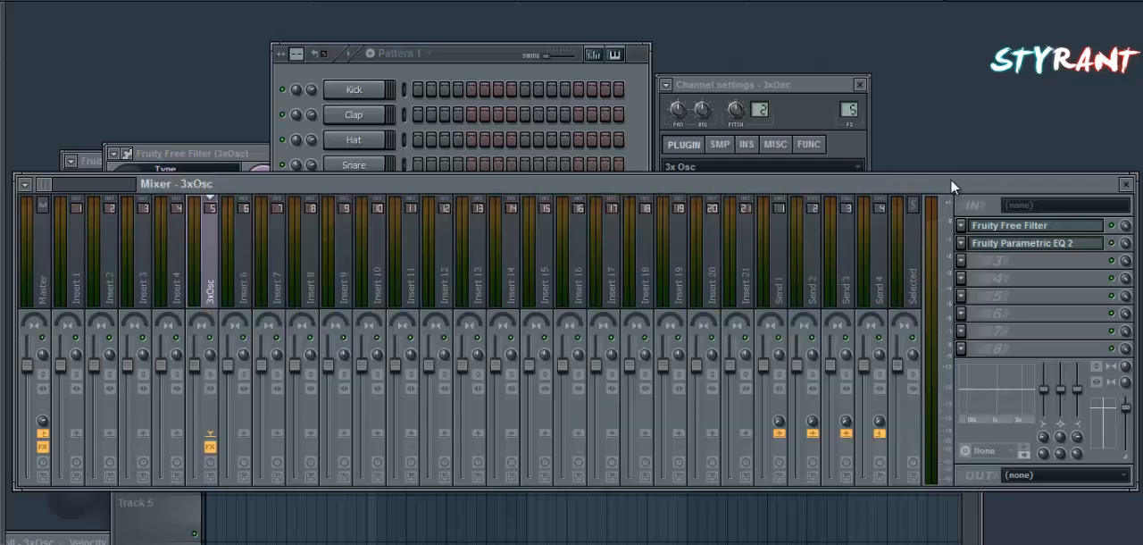
click(963, 262)
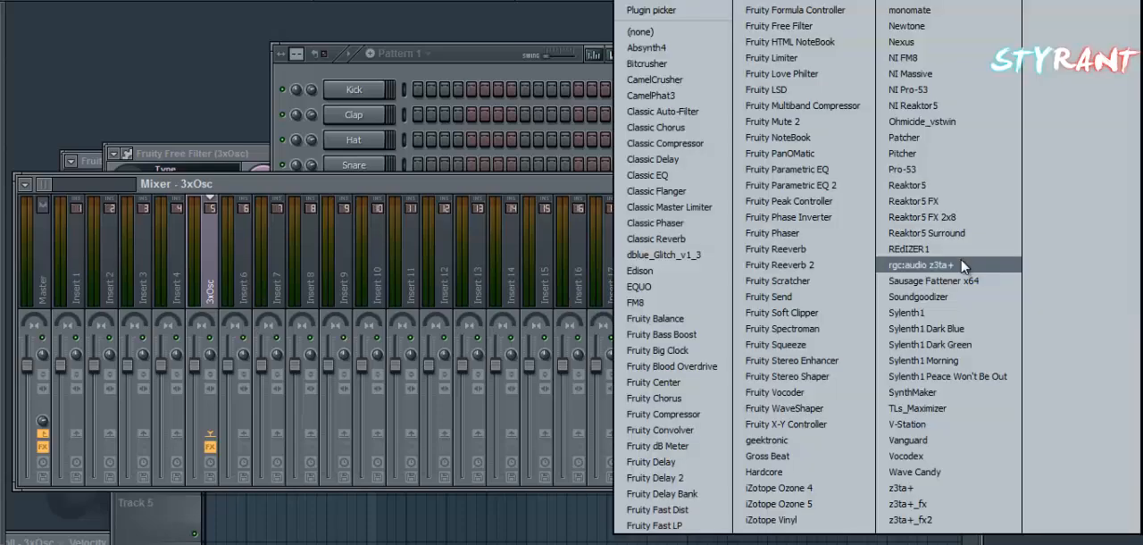
click(768, 457)
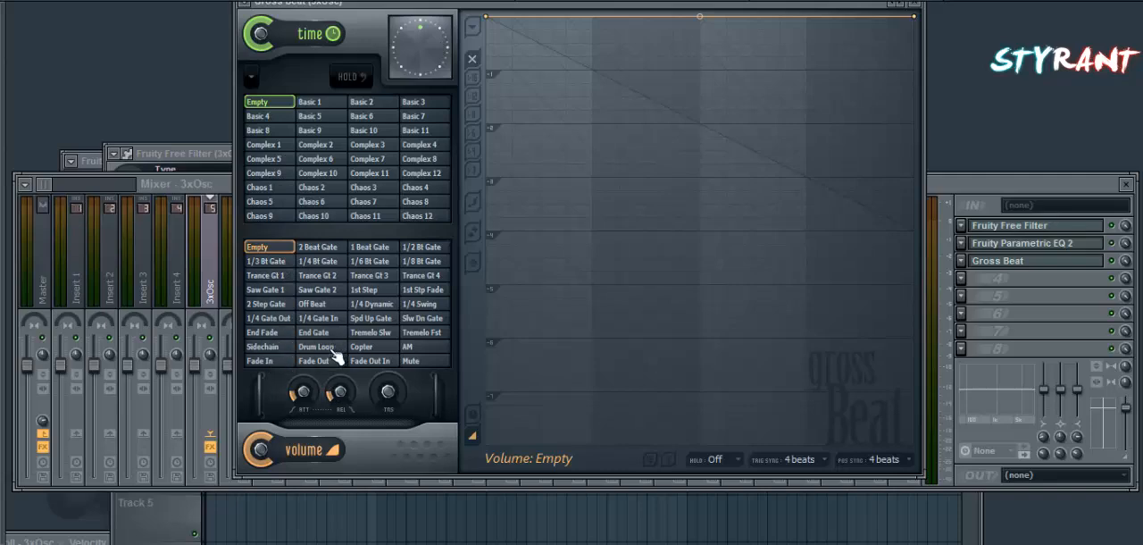
click(266, 346)
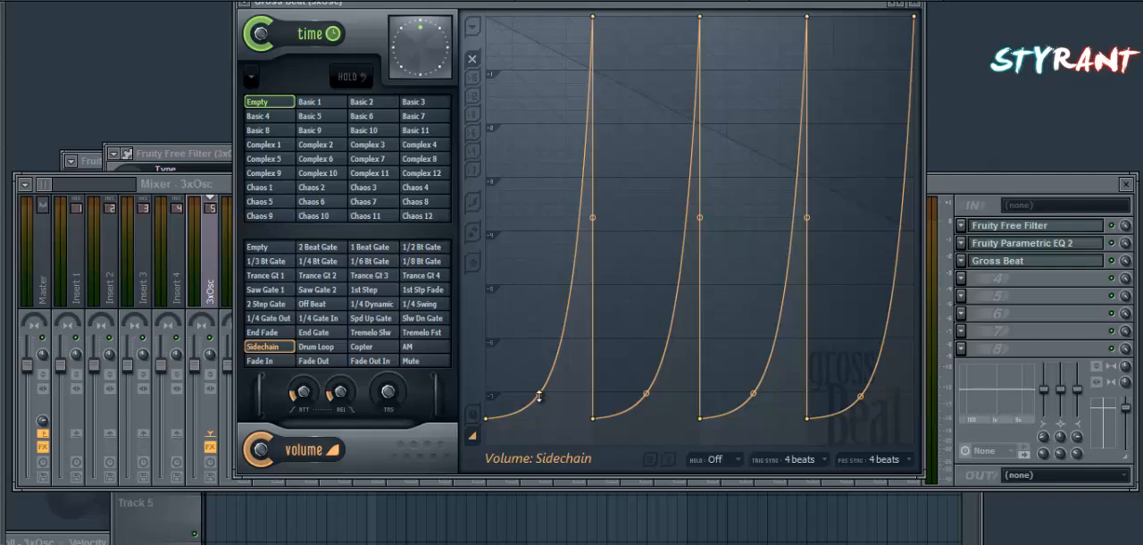
Straighten the four curved segments of Gross Beat's Sidechain volume envelope into linear rising ramps.
drag(539, 395, 559, 332)
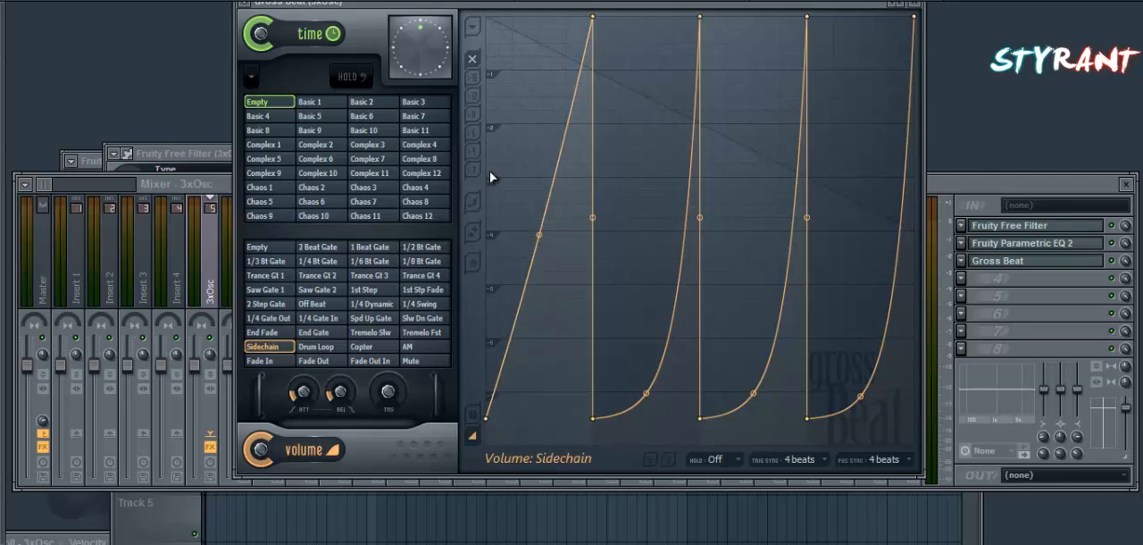
drag(647, 393, 648, 391)
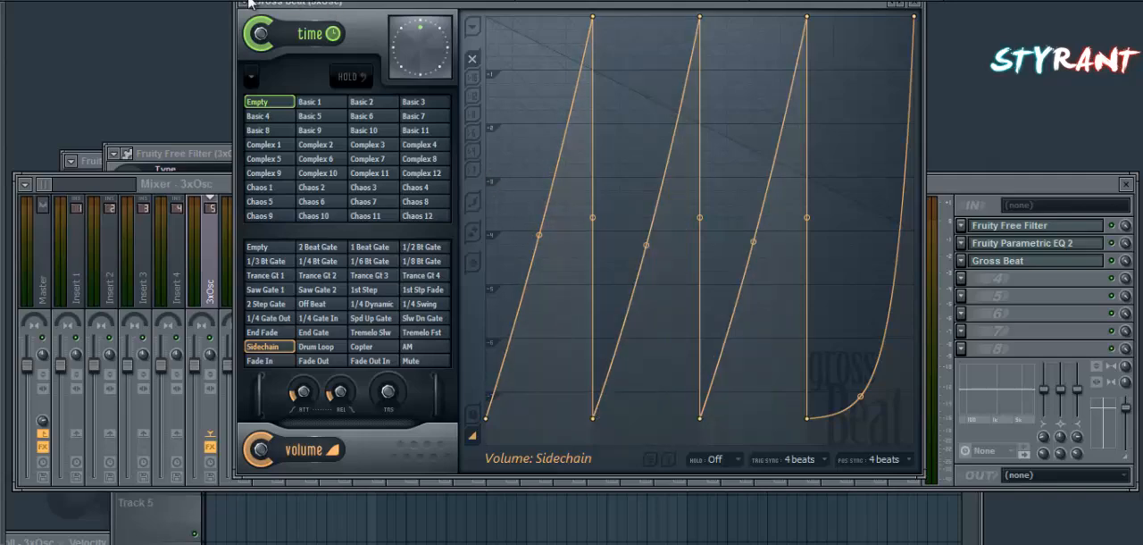
click(248, 5)
mouse_move(294, 45)
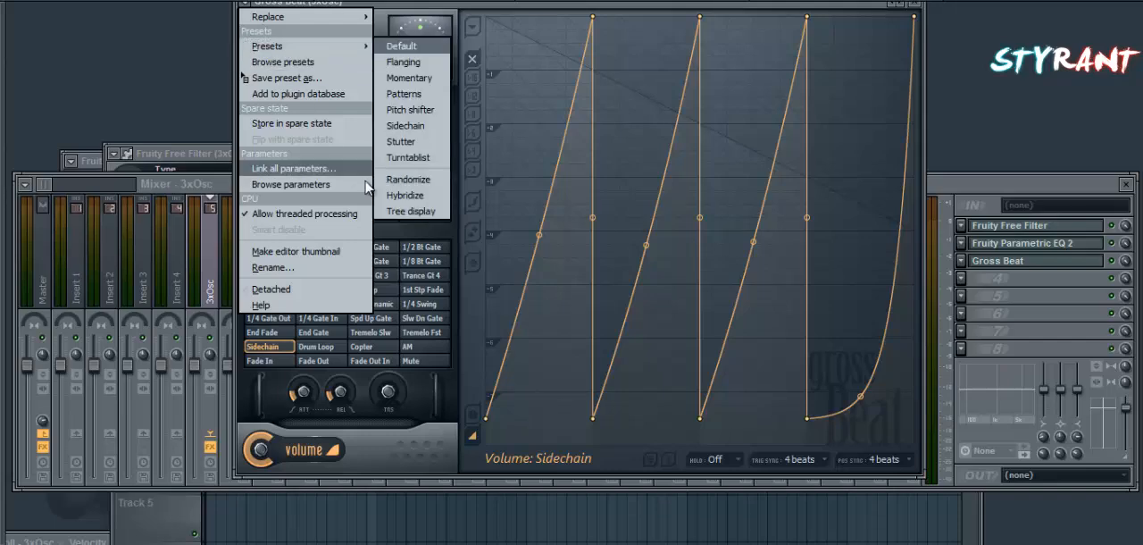
click(403, 141)
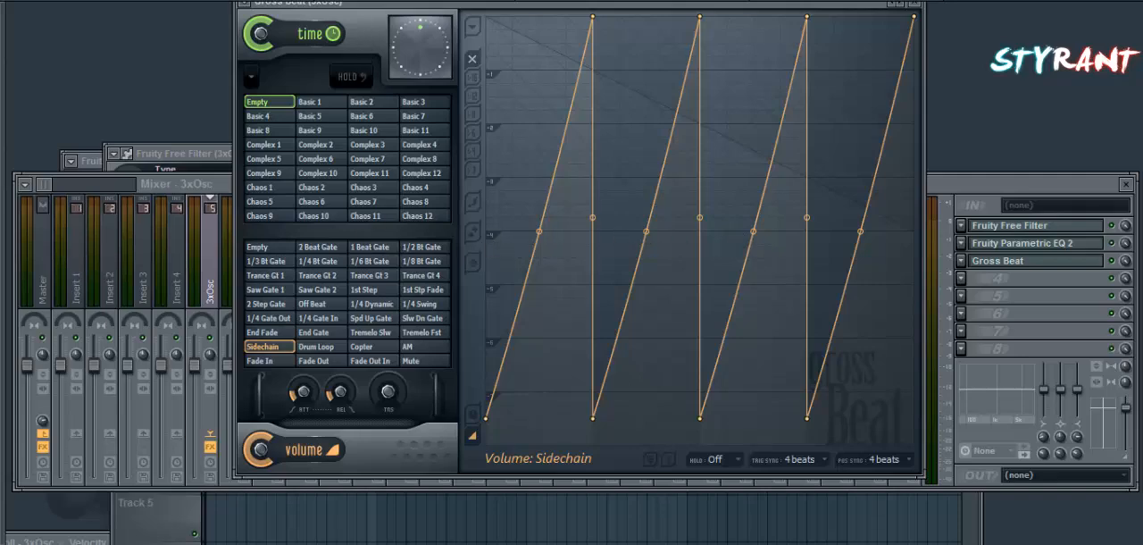
Play the arrangement and move the falling automation clip and the four separated Pattern 1 clips back to start at bar 5.
key(space)
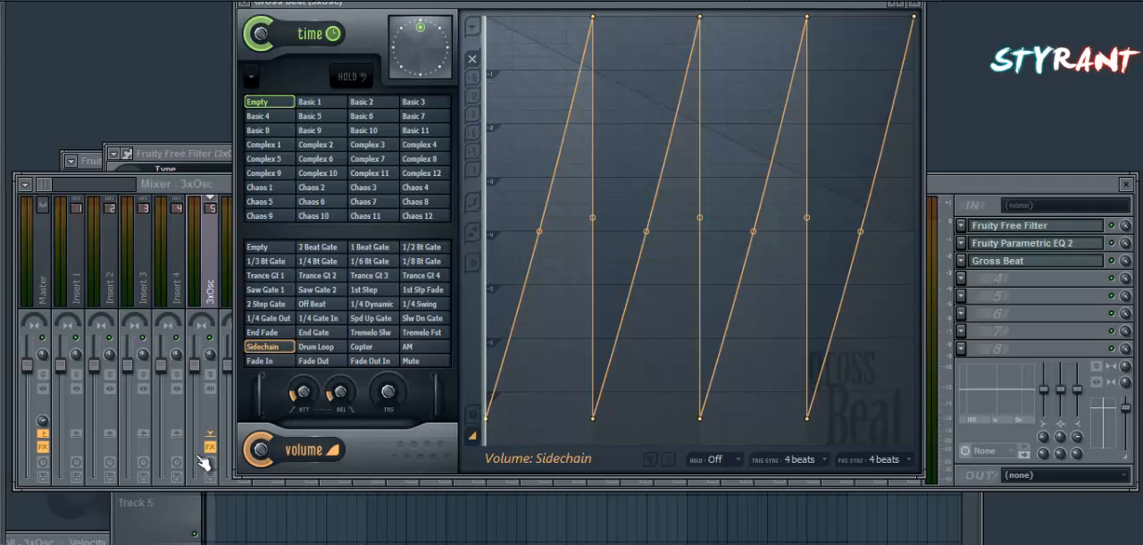
click(150, 506)
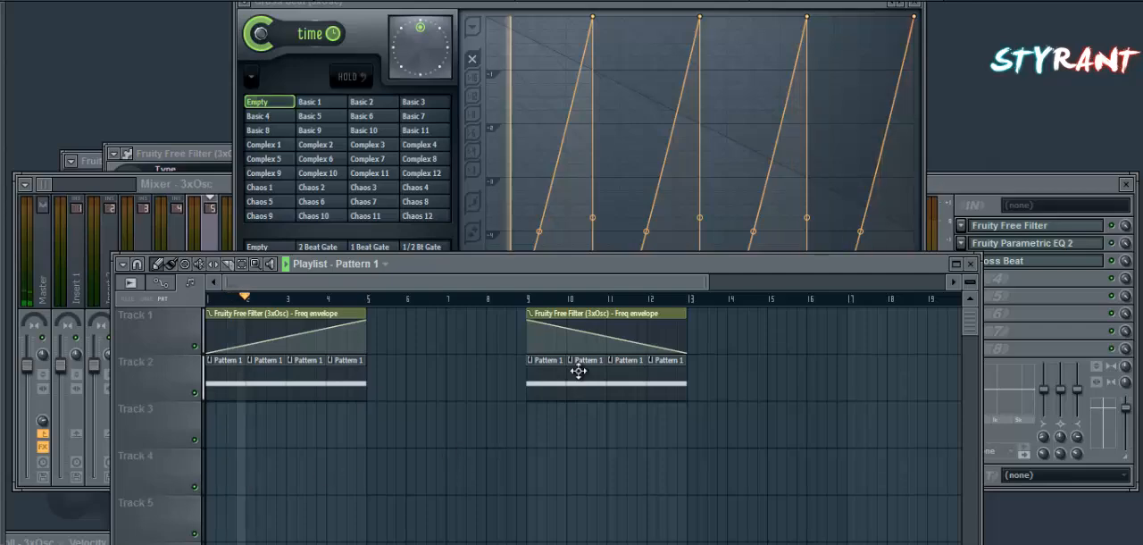
drag(543, 383, 373, 357)
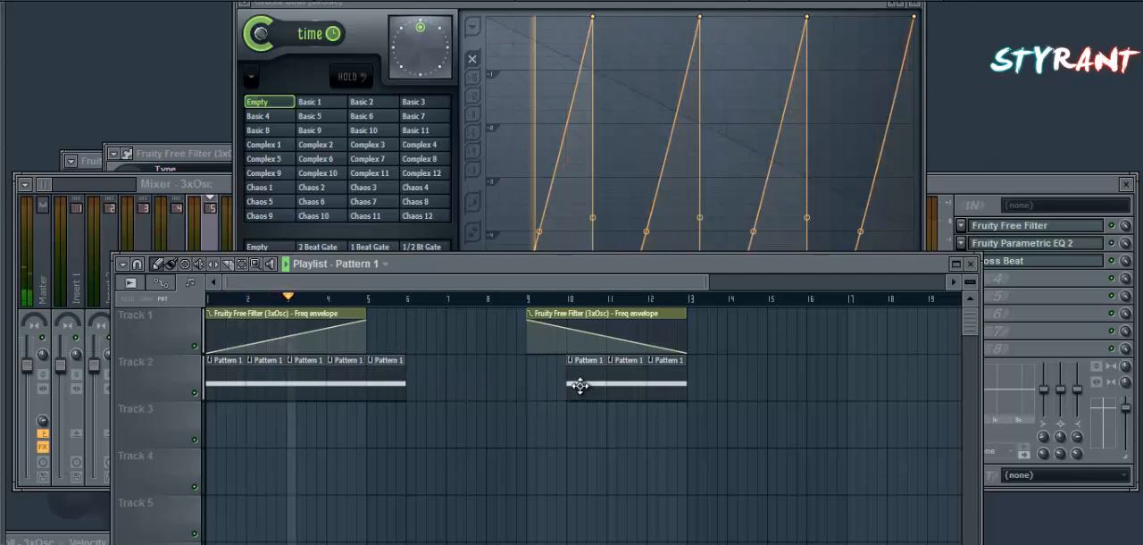
drag(577, 385, 417, 362)
drag(527, 349, 368, 348)
click(459, 380)
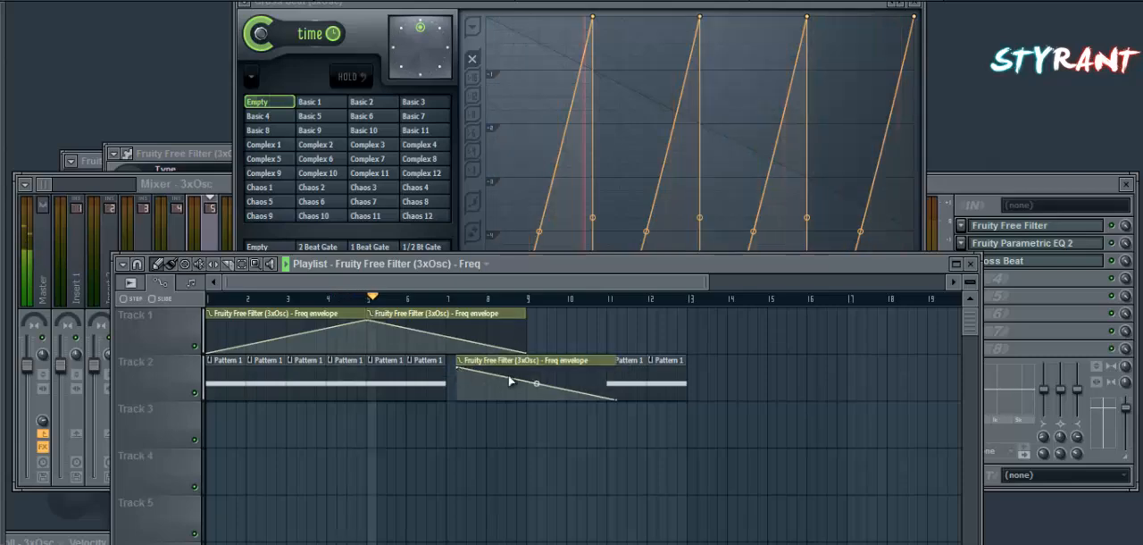
right_click(537, 379)
drag(620, 384, 467, 378)
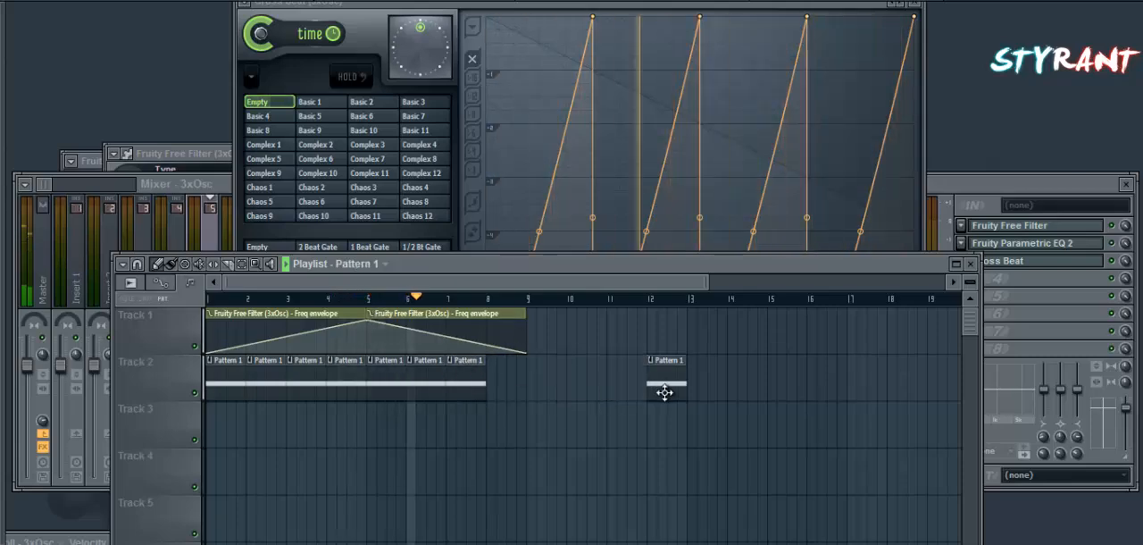
drag(664, 388, 518, 383)
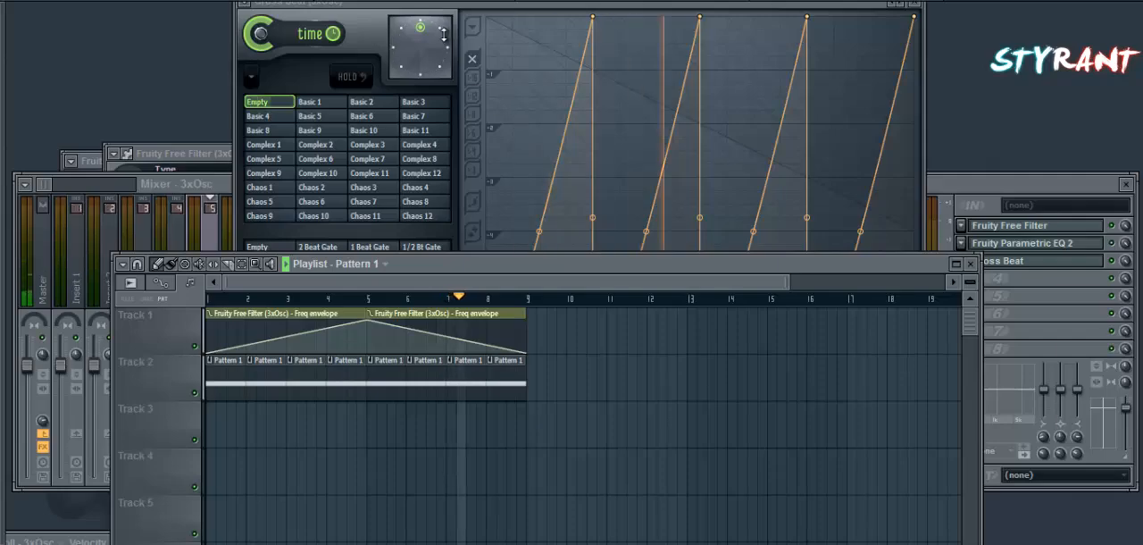
Move the Gross Beat window out of the way, preview the Kick channel and fill it every 4 steps.
drag(407, 3, 372, 301)
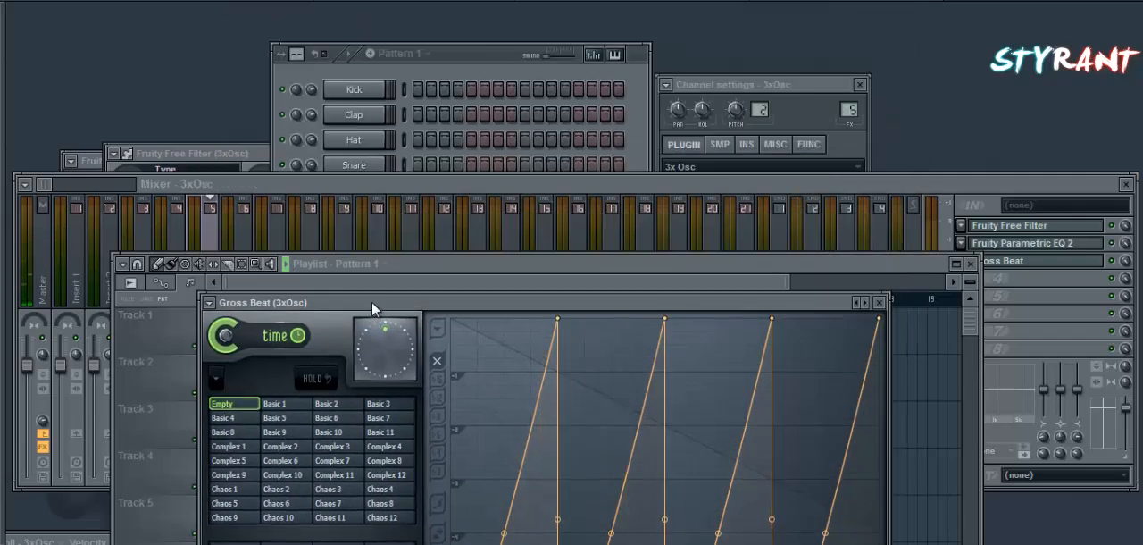
click(370, 184)
click(363, 97)
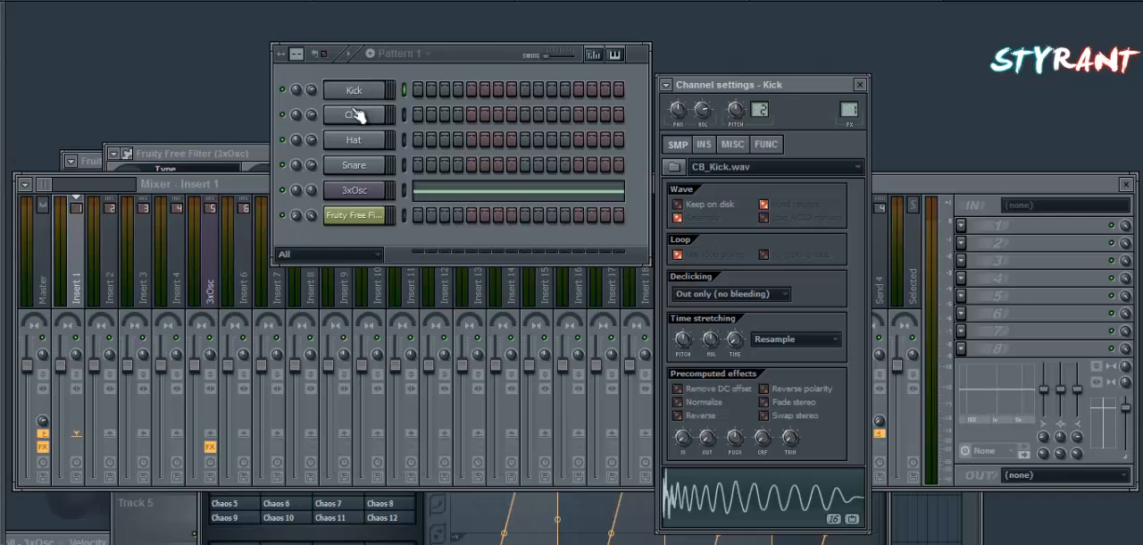
key(q)
key(q)
right_click(354, 93)
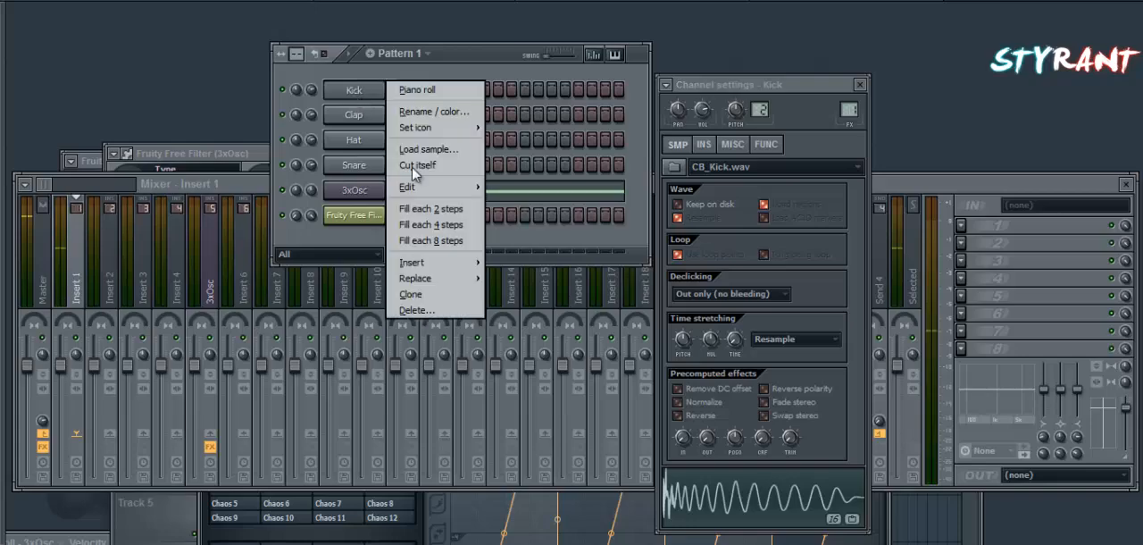
click(438, 224)
Clone the Kick channel and fill the clone every 4 steps.
right_click(362, 92)
click(354, 185)
click(355, 190)
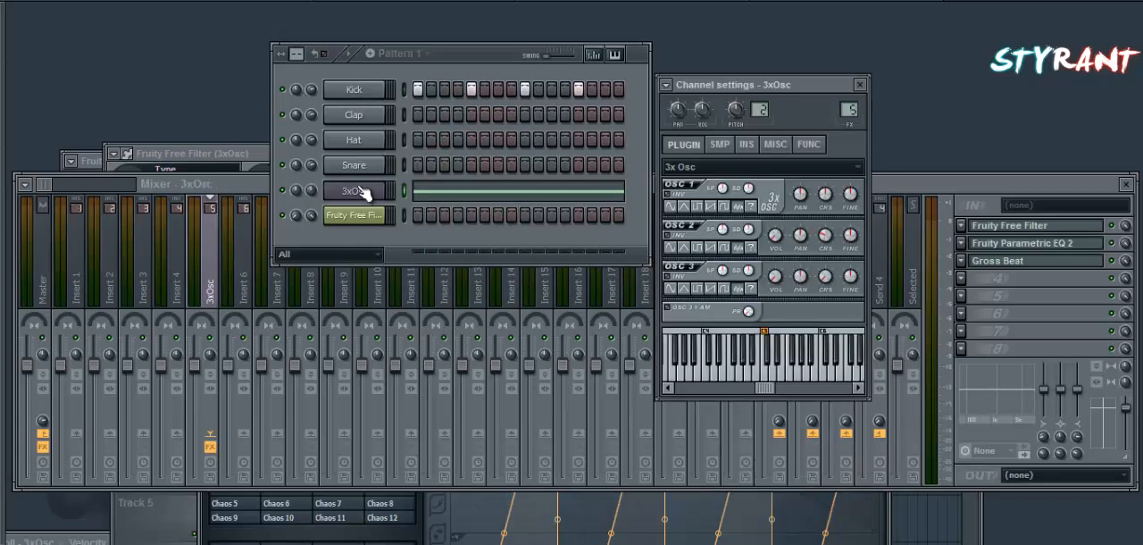
right_click(357, 91)
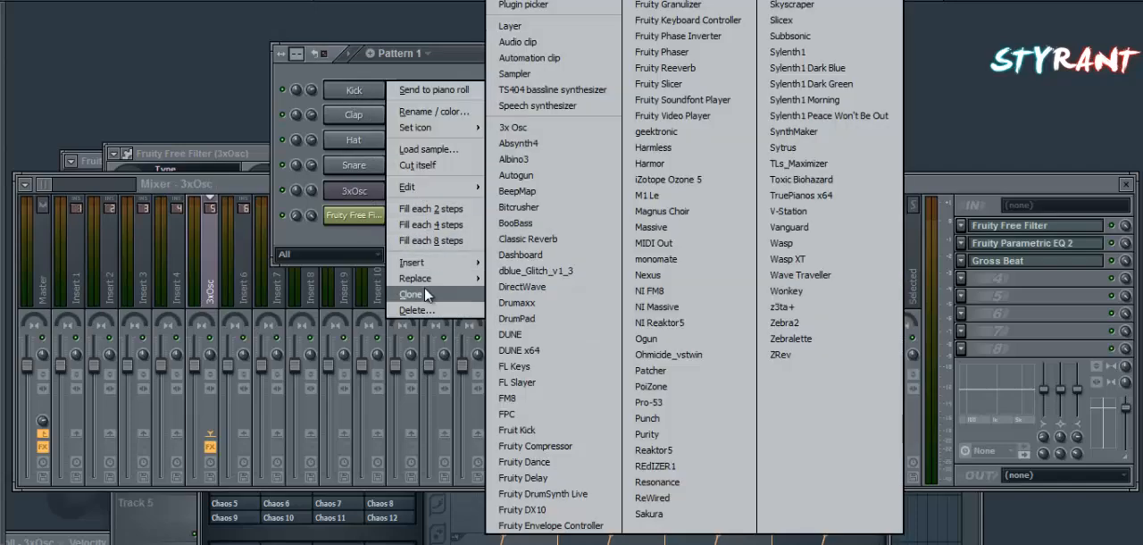
click(416, 294)
right_click(361, 112)
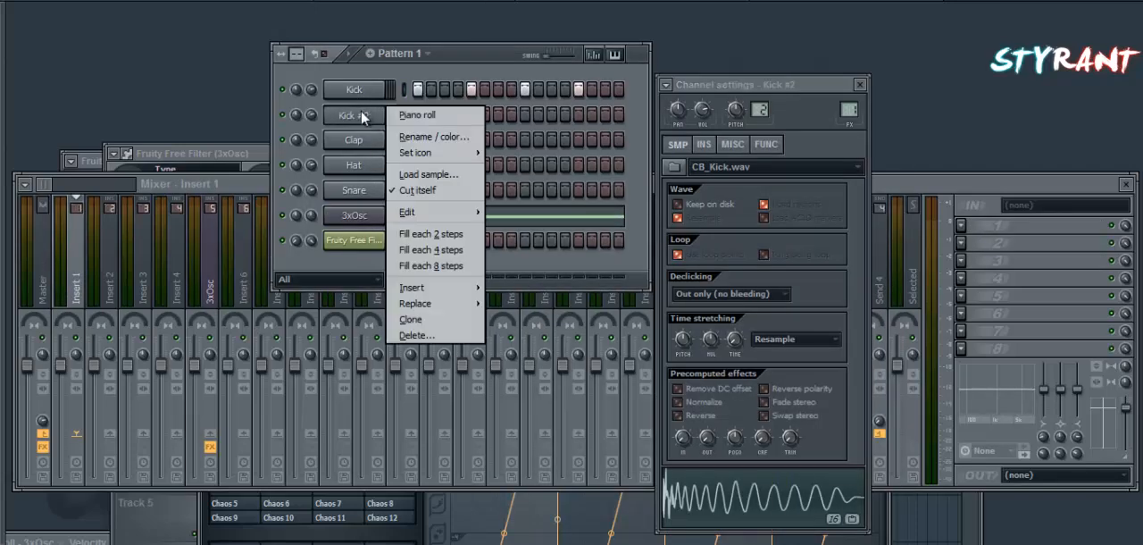
click(430, 246)
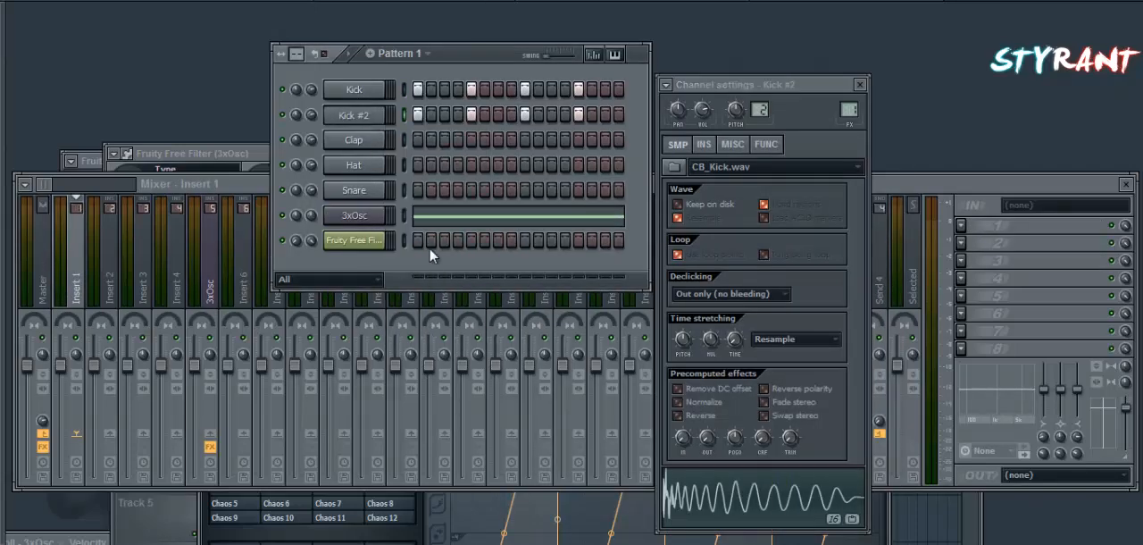
Assign the cloned kick to a free mixer track and rename its channel to Sidechain Noise.
click(666, 84)
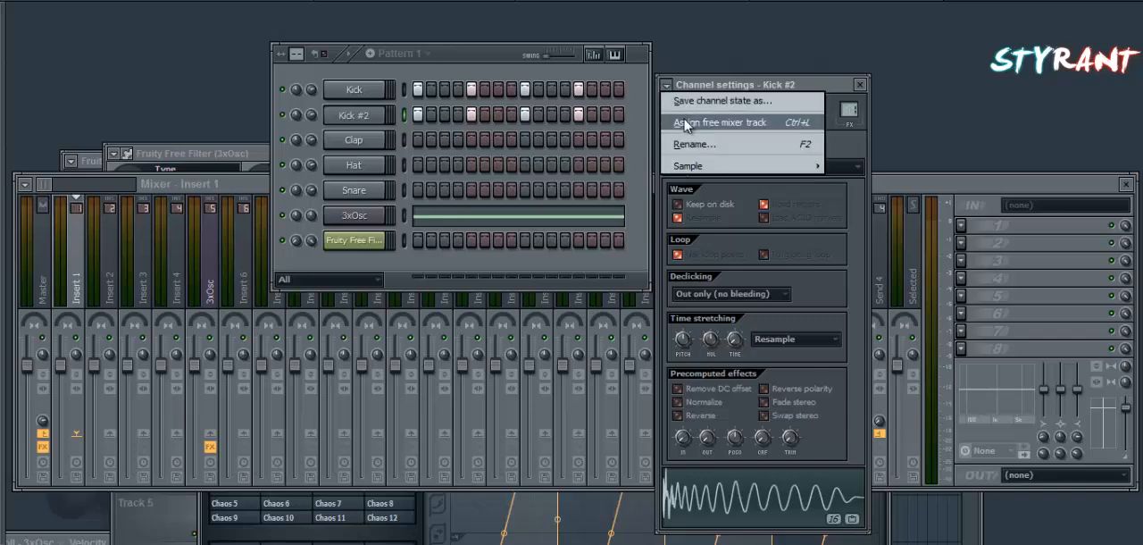
click(684, 122)
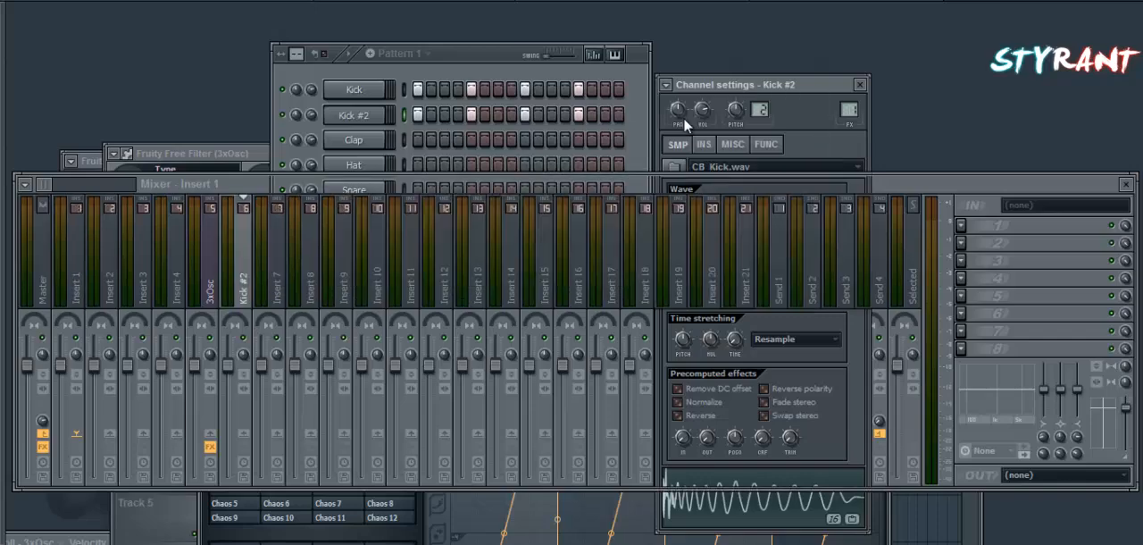
right_click(357, 114)
mouse_move(439, 303)
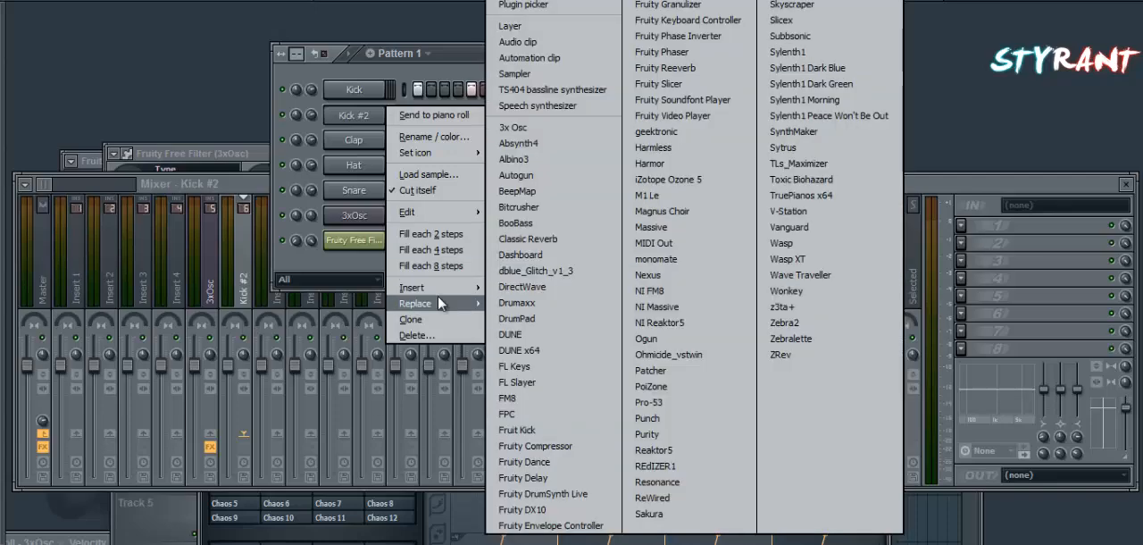
click(436, 137)
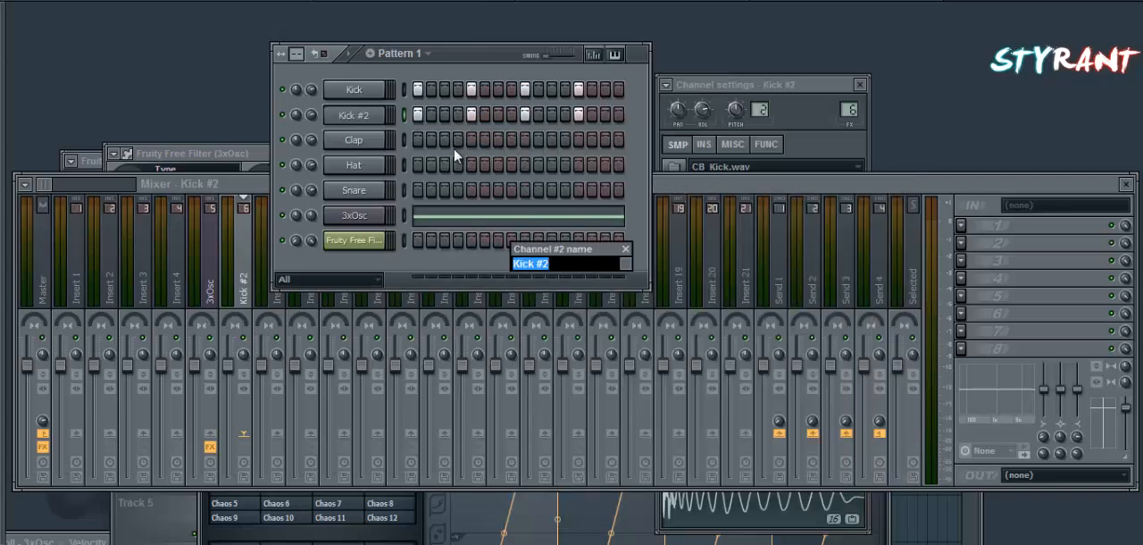
text(Sidechain Noise)
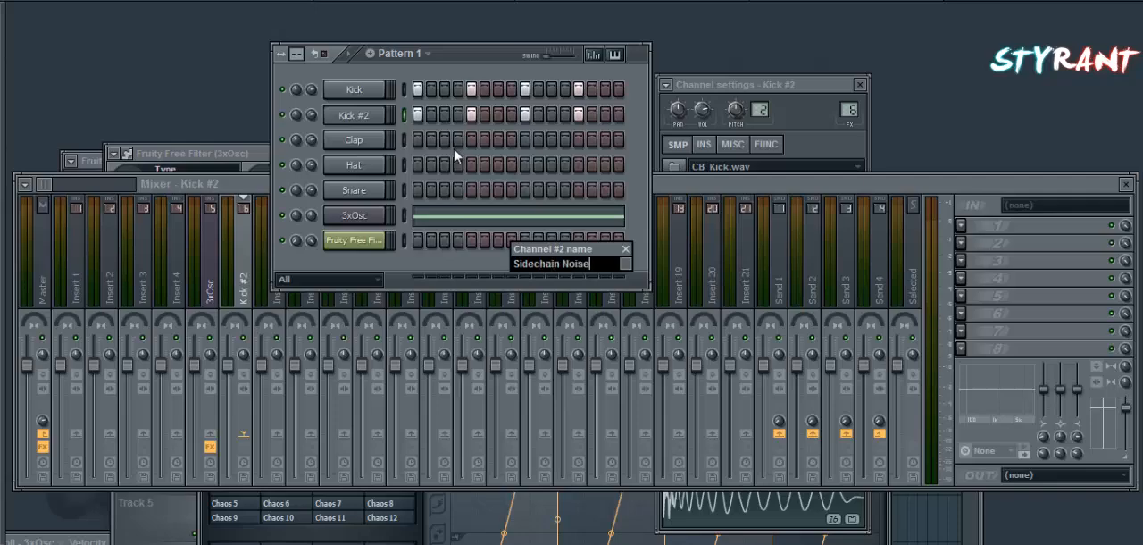
key(Return)
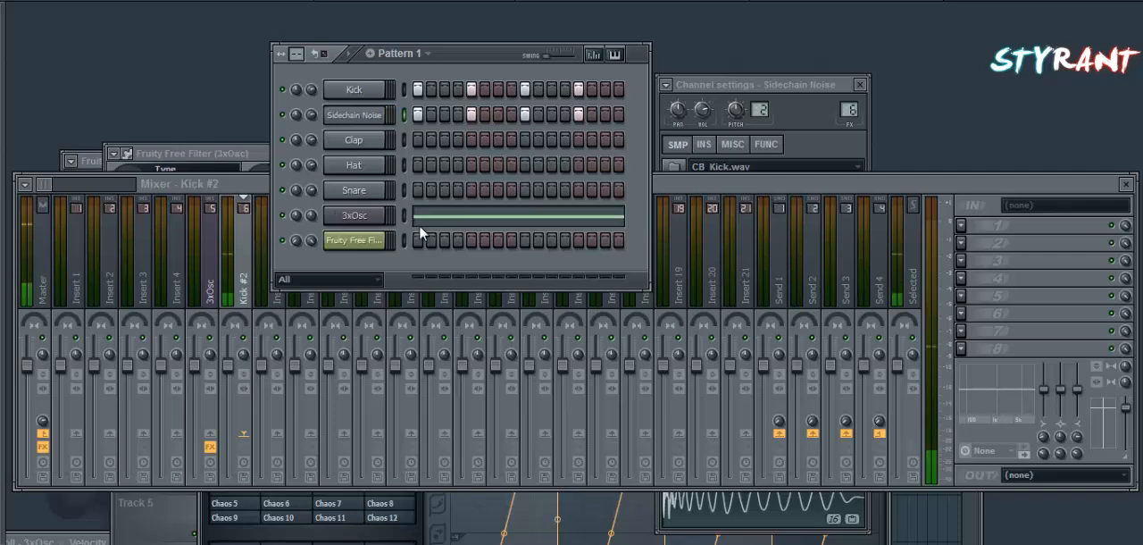
Add Fruity Peak Controller to the first effect slot of the Kick #2 mixer track.
drag(949, 191, 940, 152)
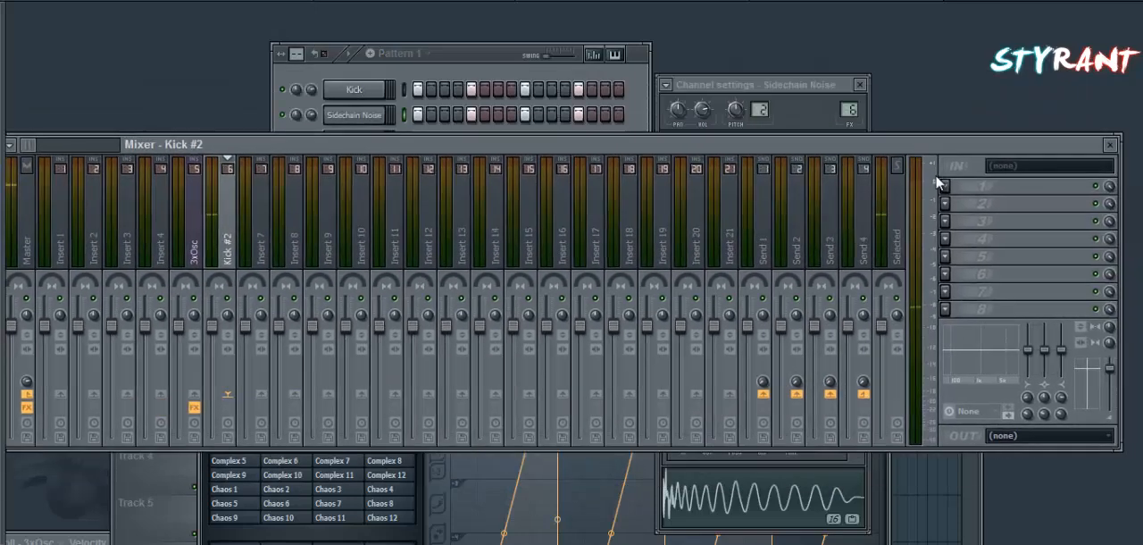
click(945, 185)
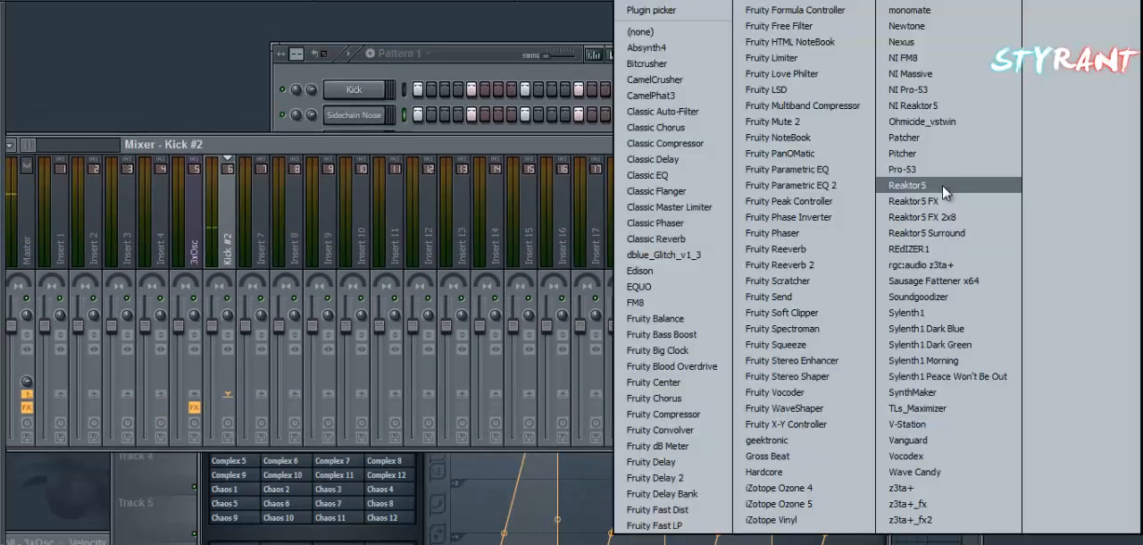
click(799, 201)
click(31, 120)
mouse_move(44, 141)
click(33, 124)
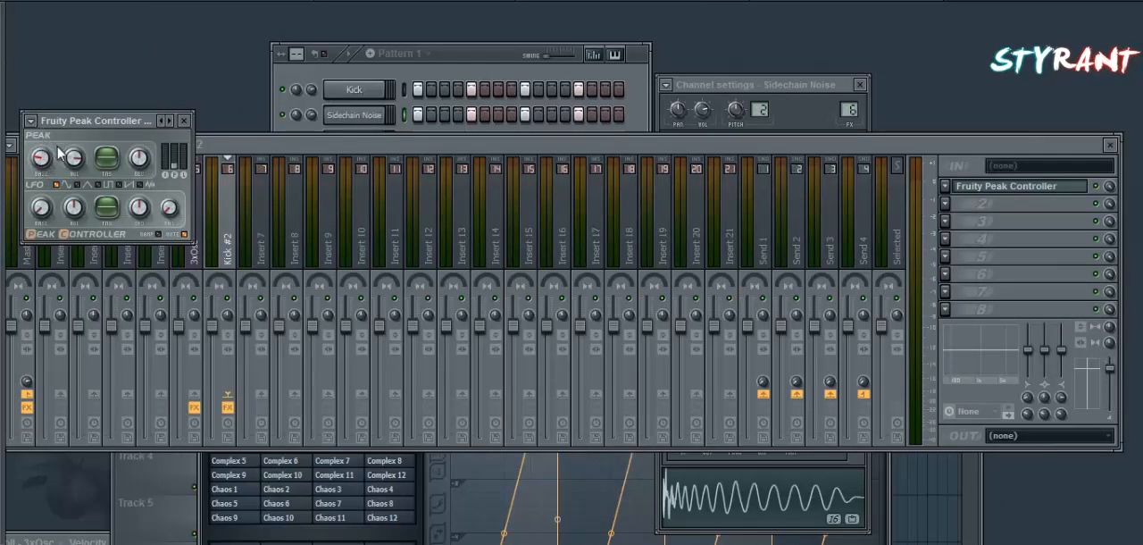
Link the 3xOsc mixer track's volume fader to the internal controller Peak ctrl (Kick #2) - Peak with the Inverted mapping formula.
right_click(185, 327)
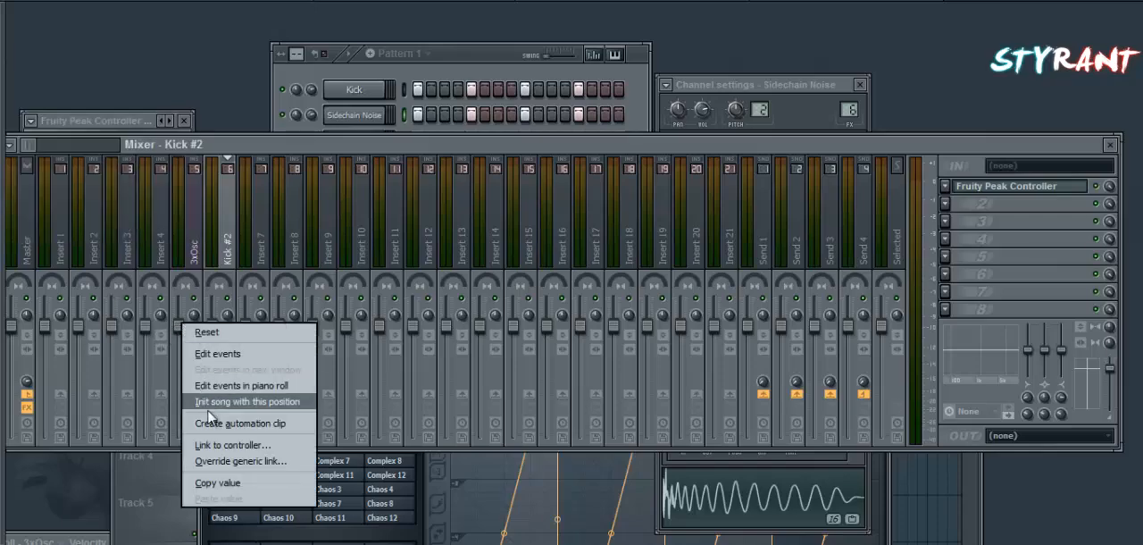
click(188, 272)
right_click(178, 331)
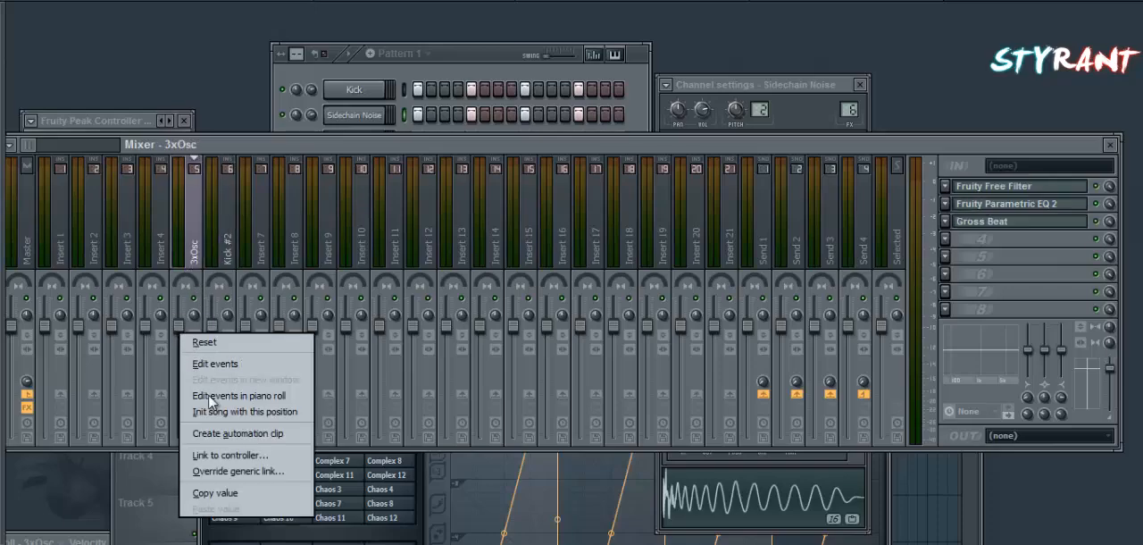
click(230, 455)
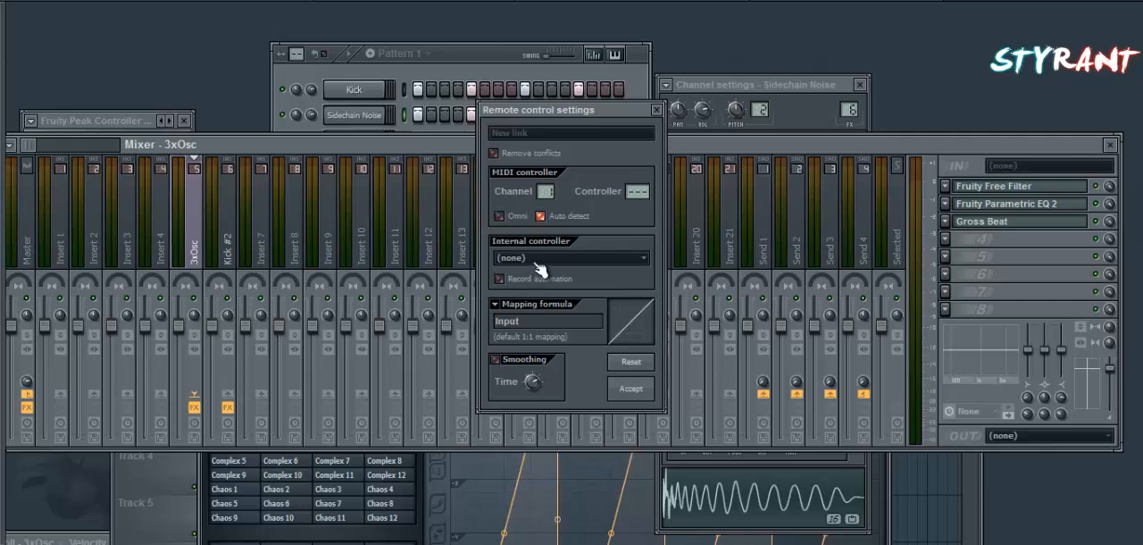
click(559, 320)
click(496, 306)
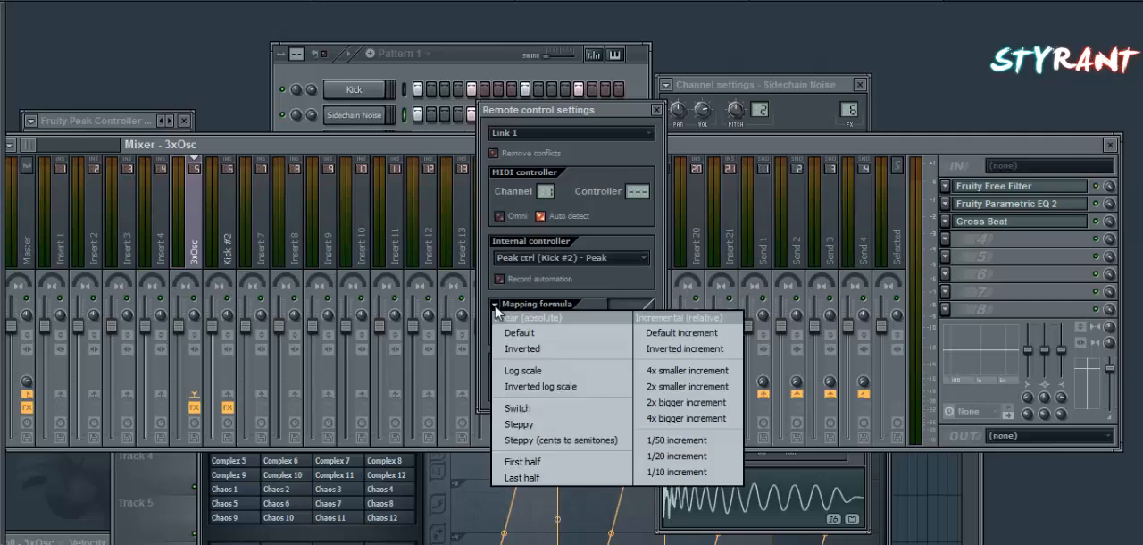
click(525, 348)
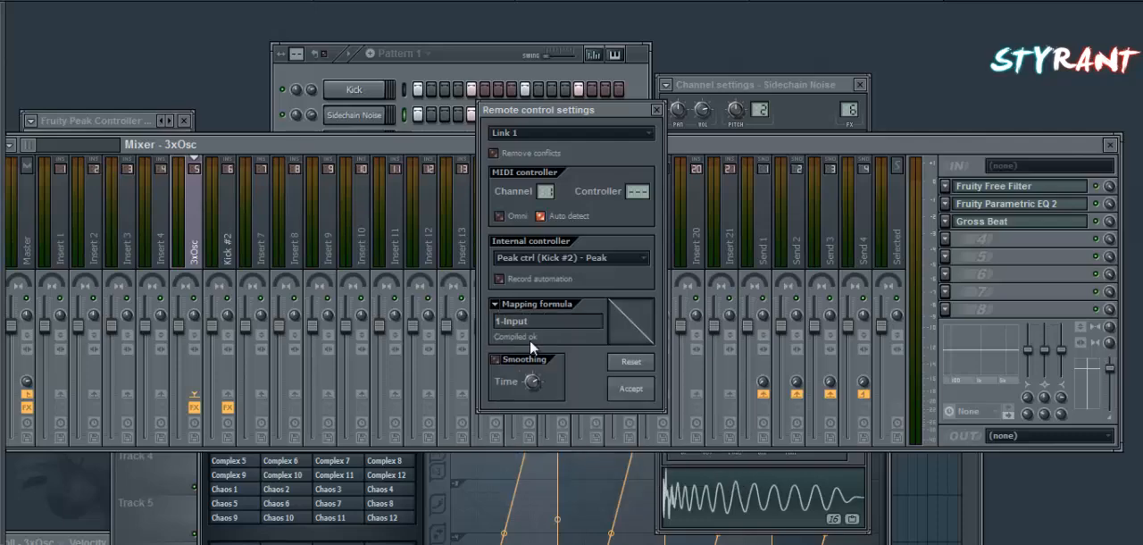
click(632, 390)
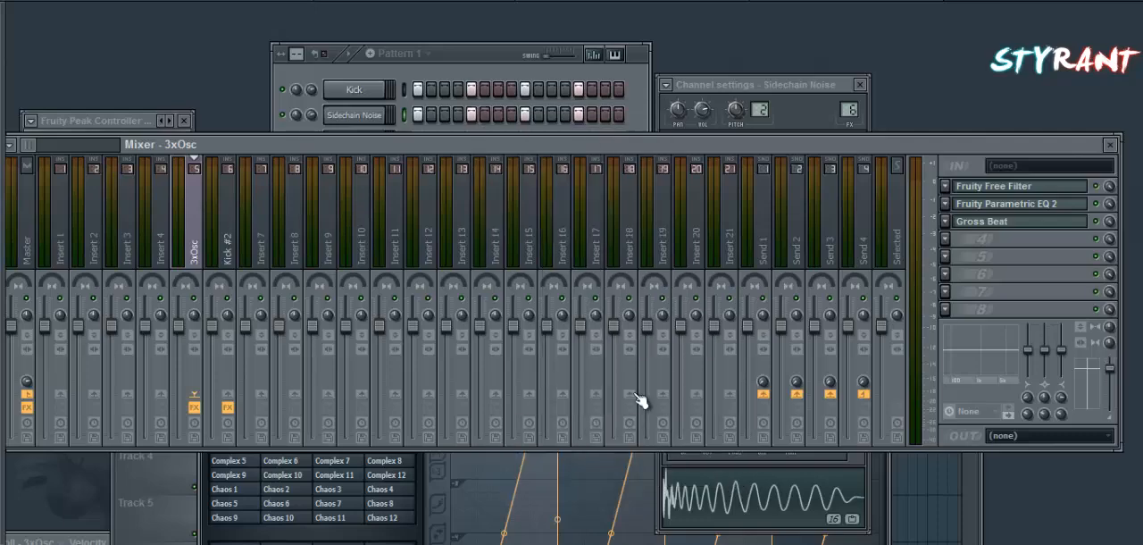
Play the pattern, bypass Gross Beat on the 3xOsc mixer track and bring the step sequencer back to the front.
click(453, 57)
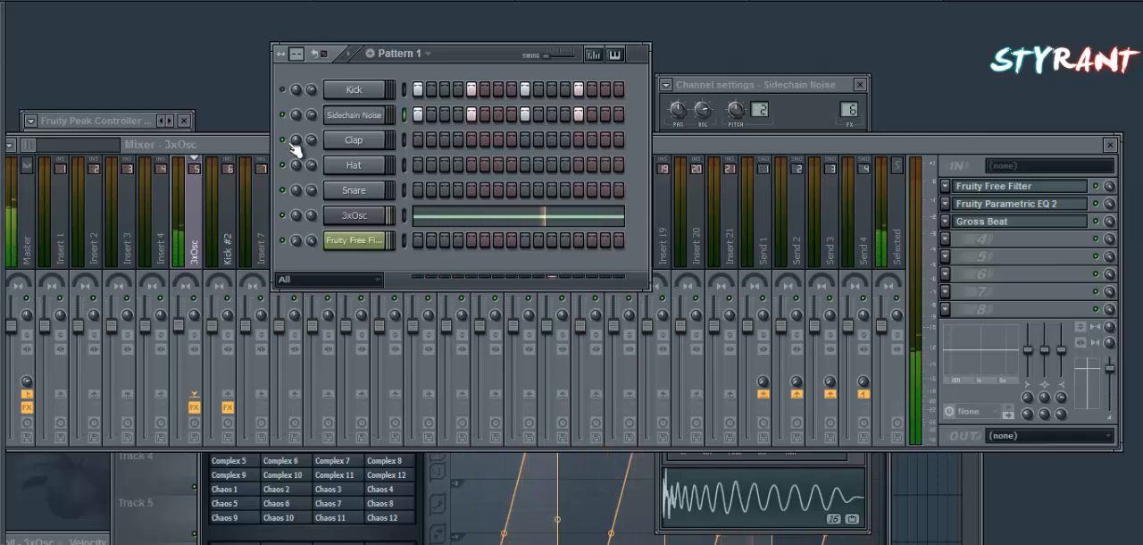
click(1111, 212)
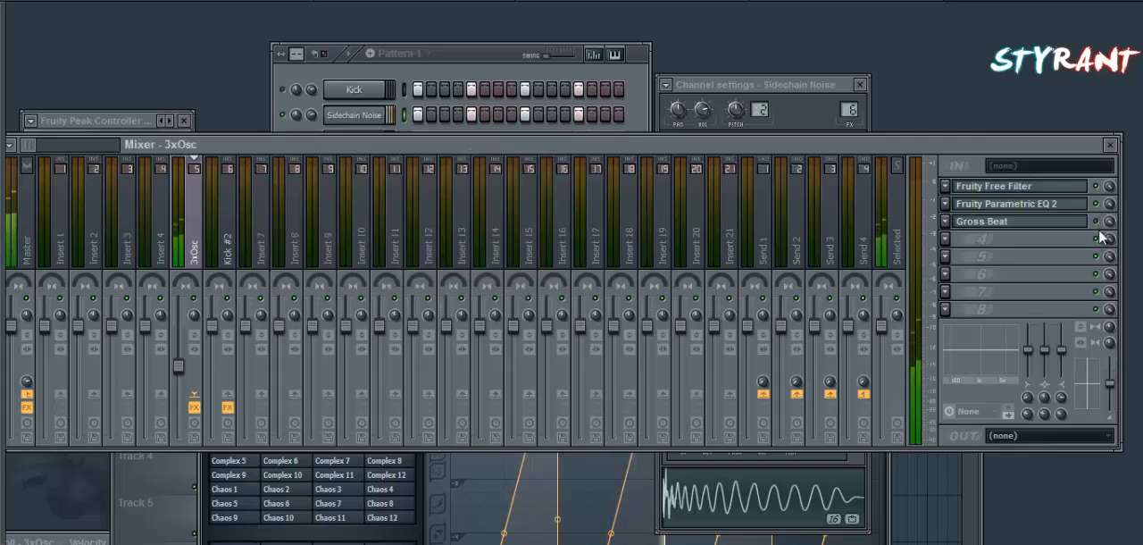
click(461, 61)
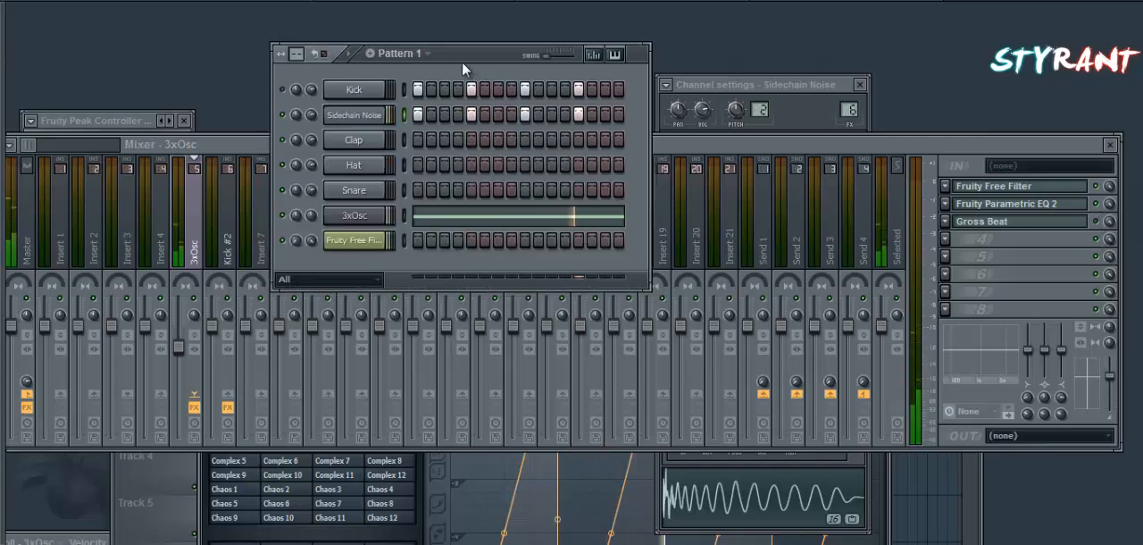